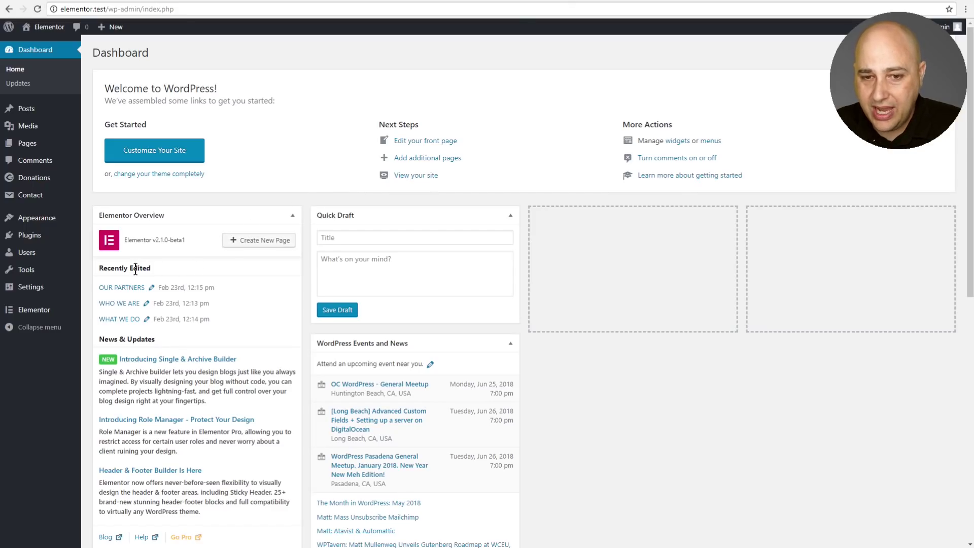
- Show Elementor Tools' Version Control tab, with Beta Tester enabled and rollback to v2.0.16
{"action": "mouse_move", "coordinate": [30, 316]}
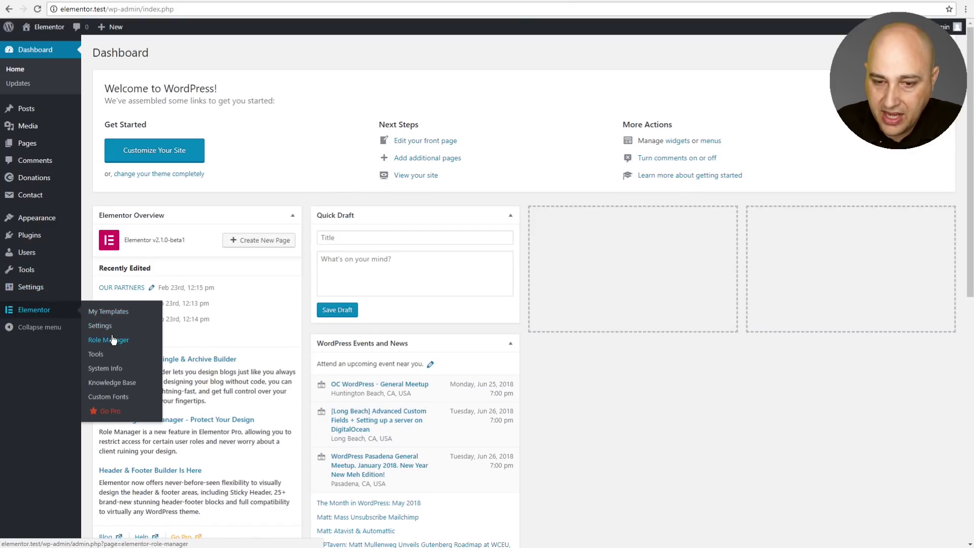
{"action": "left_click", "coordinate": [97, 357]}
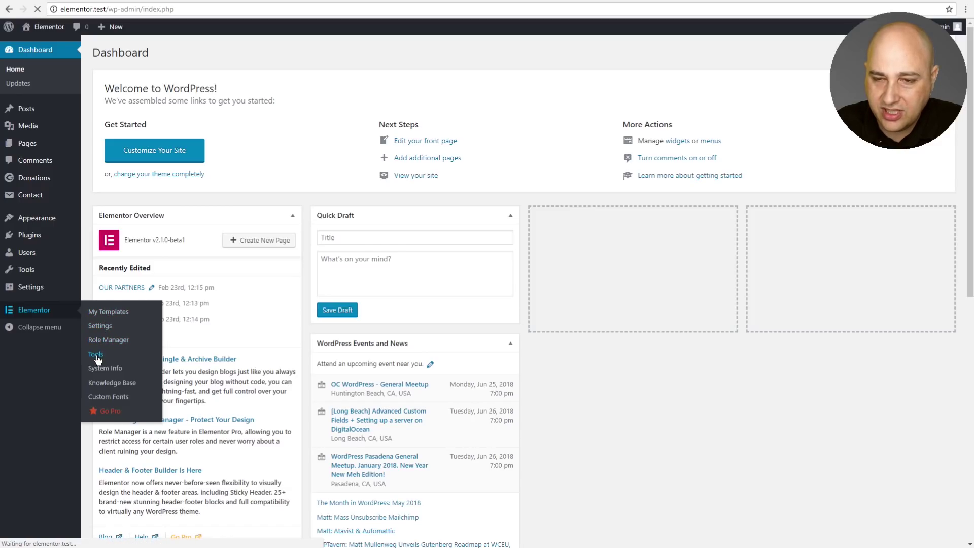
{"action": "left_click", "coordinate": [213, 80]}
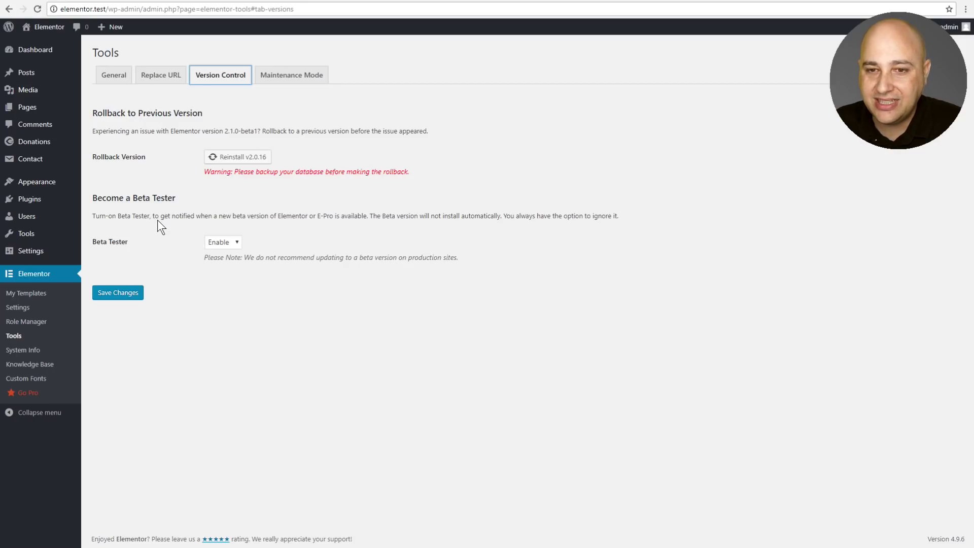
{"action": "mouse_move", "coordinate": [49, 55]}
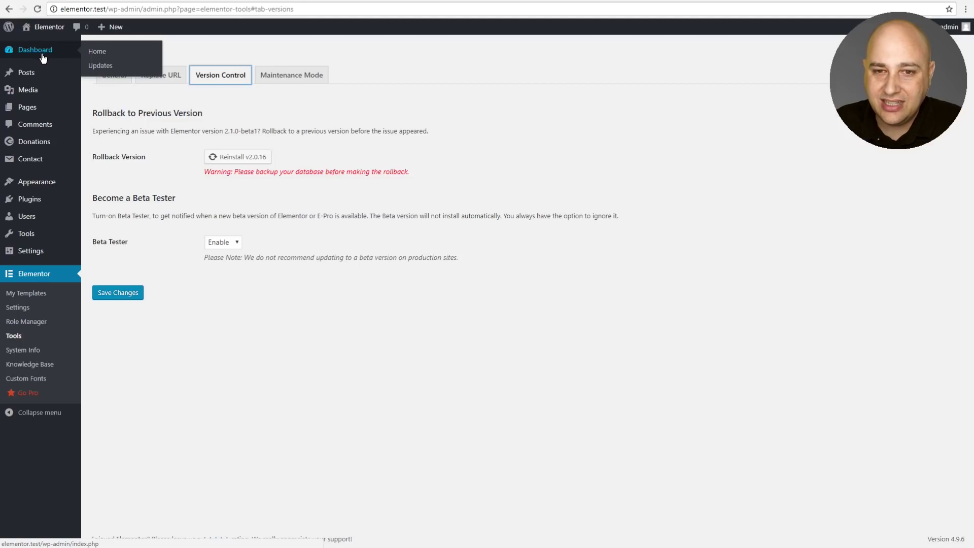
- Open Elementor Settings and compare the Advanced and Style tabs, ending on Style
{"action": "left_click", "coordinate": [22, 309]}
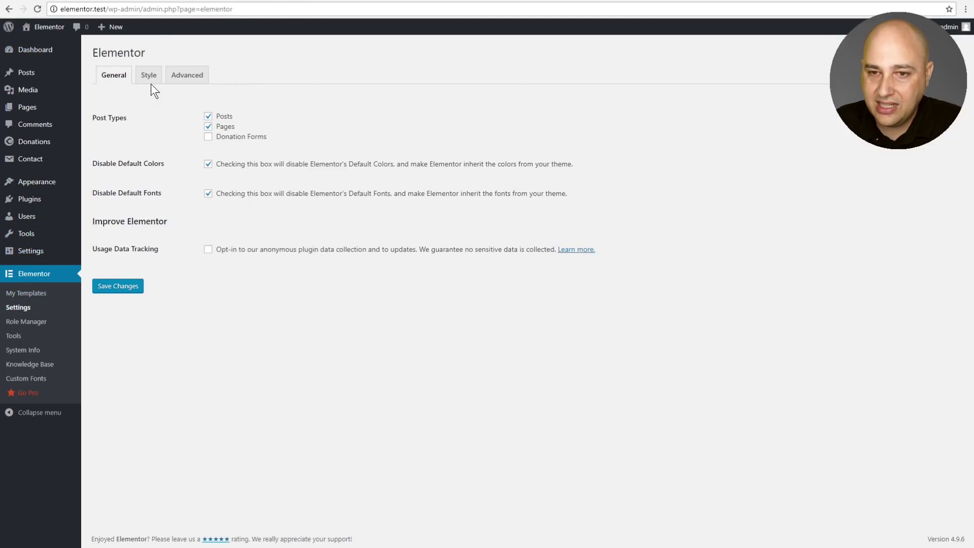
{"action": "left_click", "coordinate": [182, 77]}
{"action": "left_click", "coordinate": [152, 76]}
{"action": "left_click", "coordinate": [188, 76]}
{"action": "left_click", "coordinate": [148, 76]}
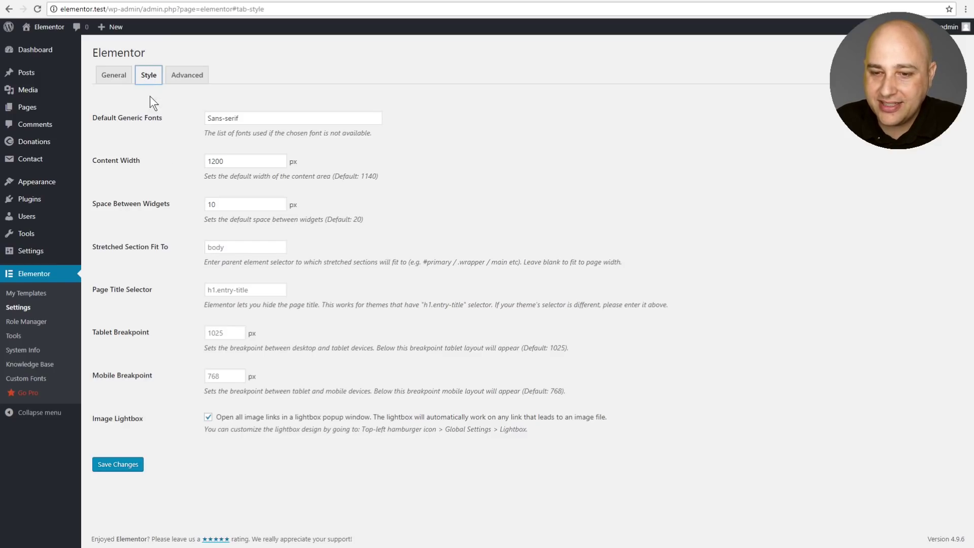
- Highlight the Style tab's settings, including the Mobile Breakpoint option, then clear the highlight
{"action": "left_click_drag", "start_coordinate": [84, 325], "coordinate": [93, 351]}
{"action": "left_click", "coordinate": [161, 334]}
{"action": "left_click", "coordinate": [131, 375]}
{"action": "left_click_drag", "start_coordinate": [154, 375], "coordinate": [93, 375]}
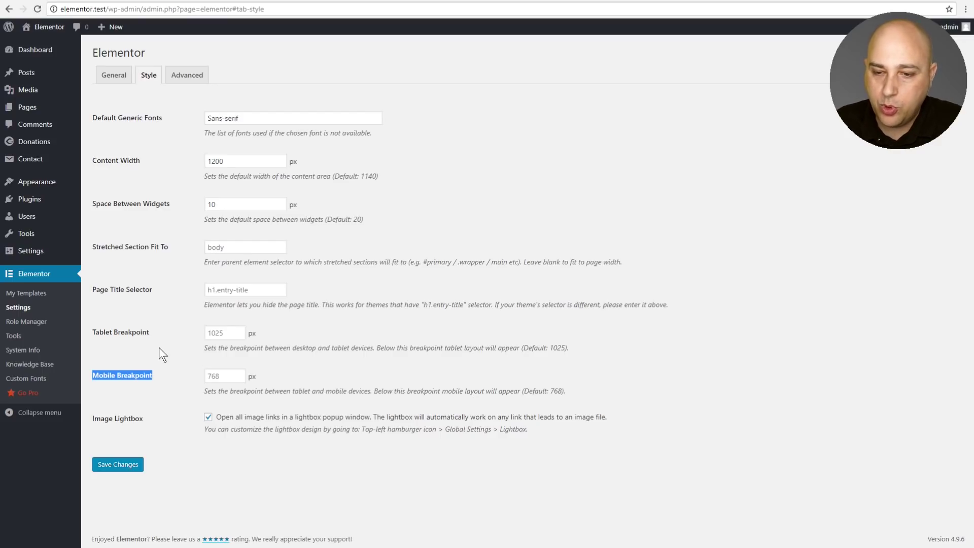
{"action": "left_click", "coordinate": [477, 128]}
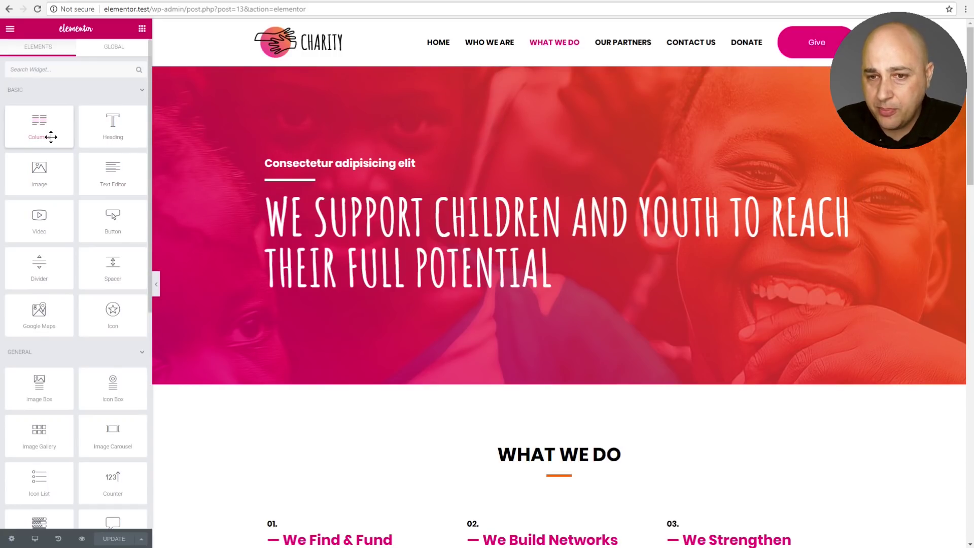
{"action": "left_click", "coordinate": [78, 92]}
{"action": "left_click", "coordinate": [77, 92]}
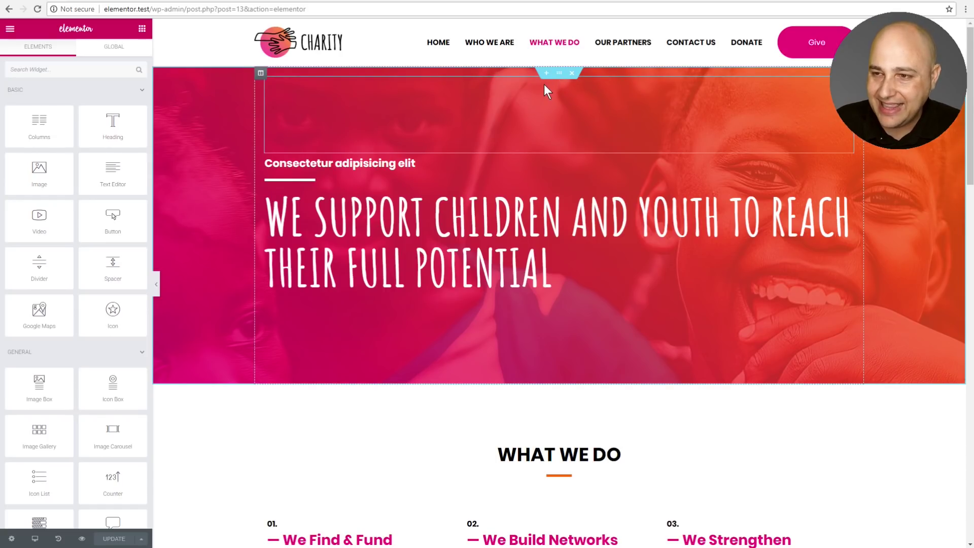
- Edit the hero section's layout: Boxed width, Wide columns gap, Middle content position
{"action": "right_click", "coordinate": [557, 72]}
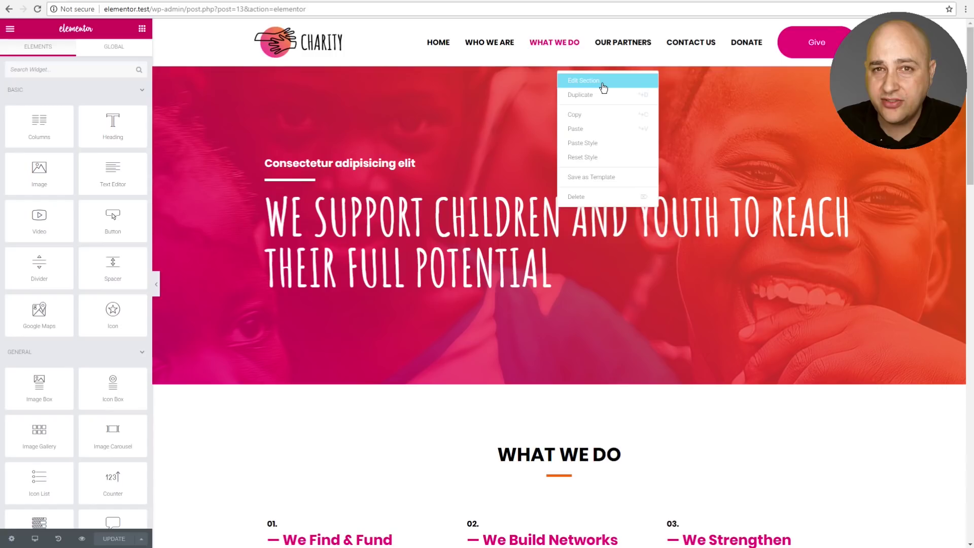
{"action": "left_click", "coordinate": [214, 134]}
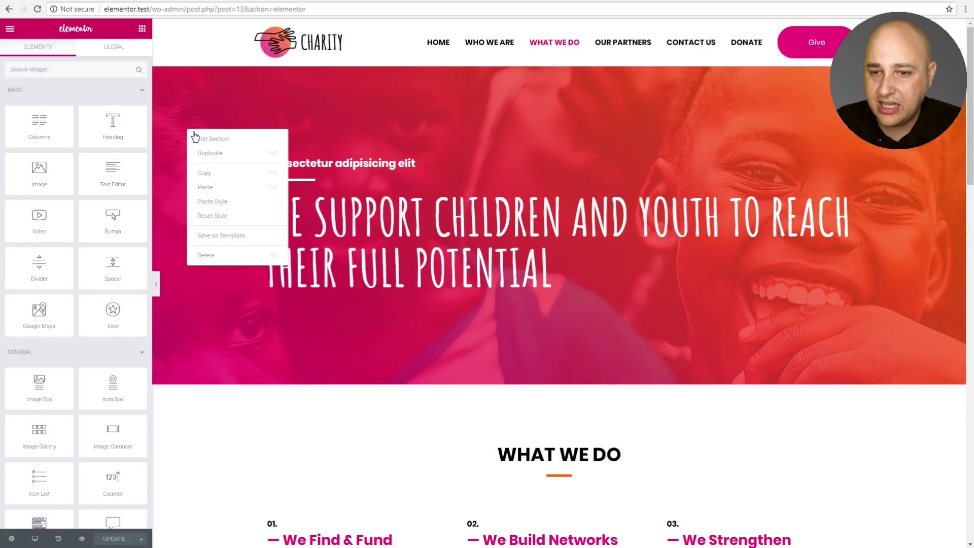
{"action": "left_click", "coordinate": [202, 142]}
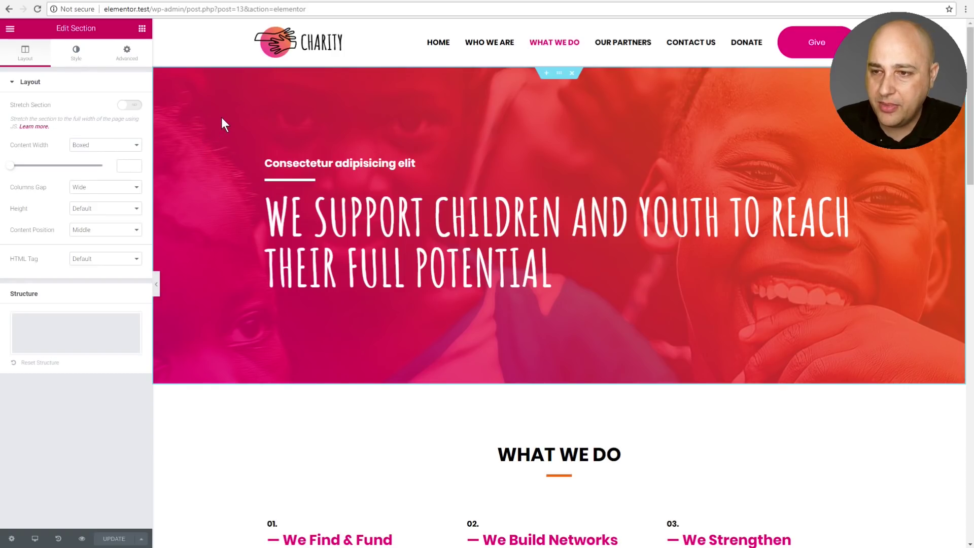
{"action": "right_click", "coordinate": [559, 74]}
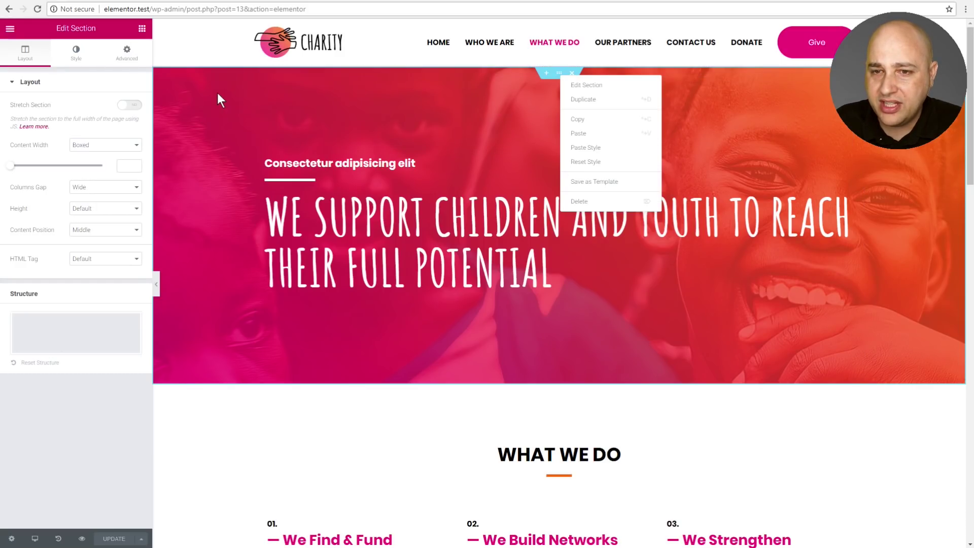
{"action": "left_click", "coordinate": [216, 150]}
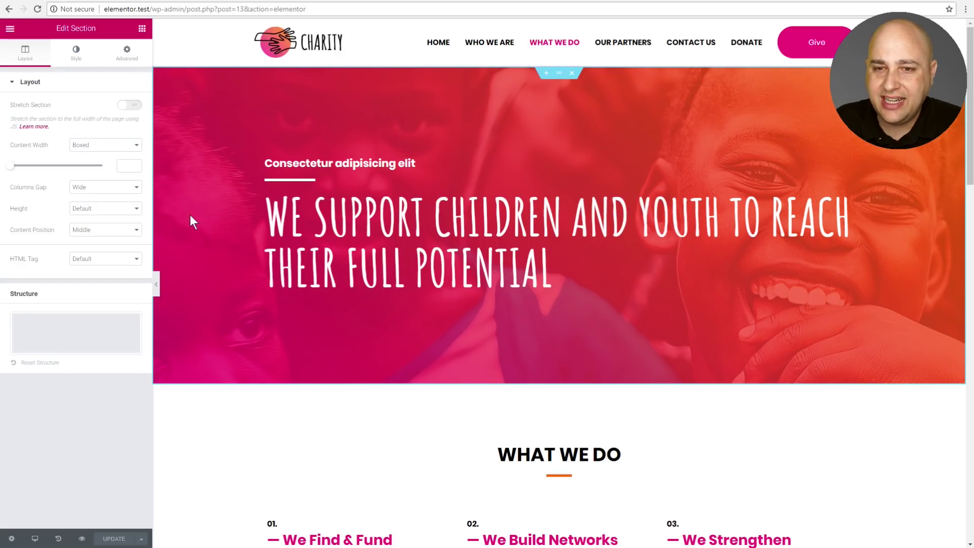
{"action": "right_click", "coordinate": [206, 154]}
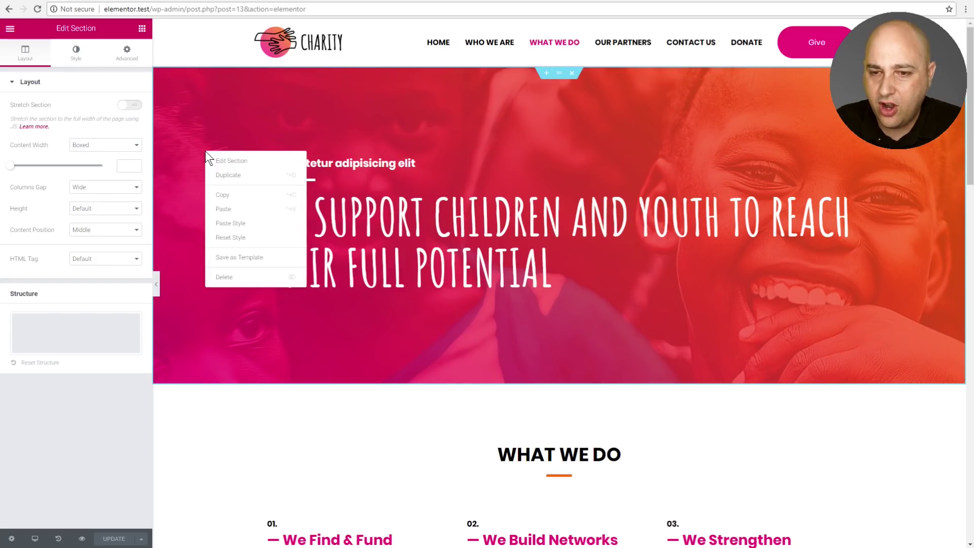
{"action": "left_click", "coordinate": [203, 115]}
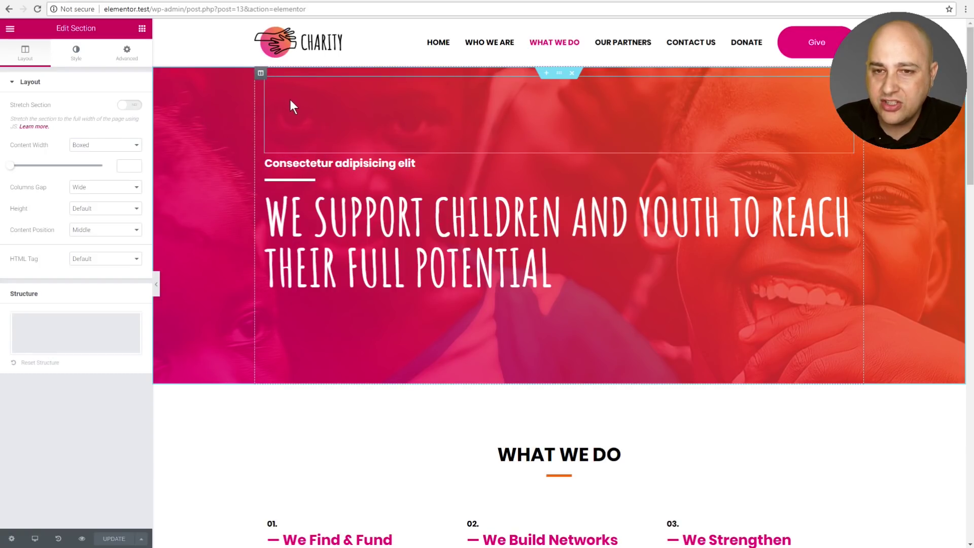
- Edit the hero H1 heading's title settings, checking the heading context menus, then scroll to the services grid
{"action": "right_click", "coordinate": [260, 73]}
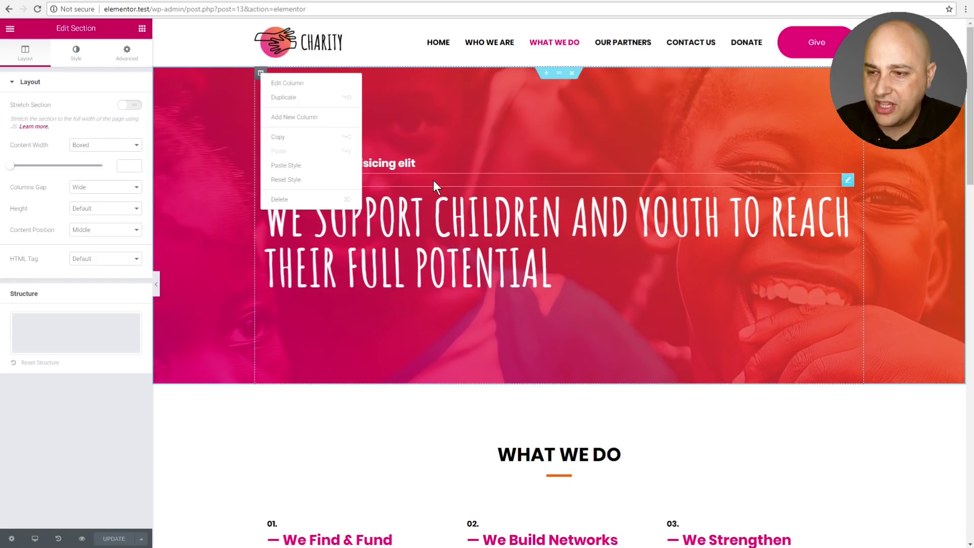
{"action": "left_click", "coordinate": [582, 209]}
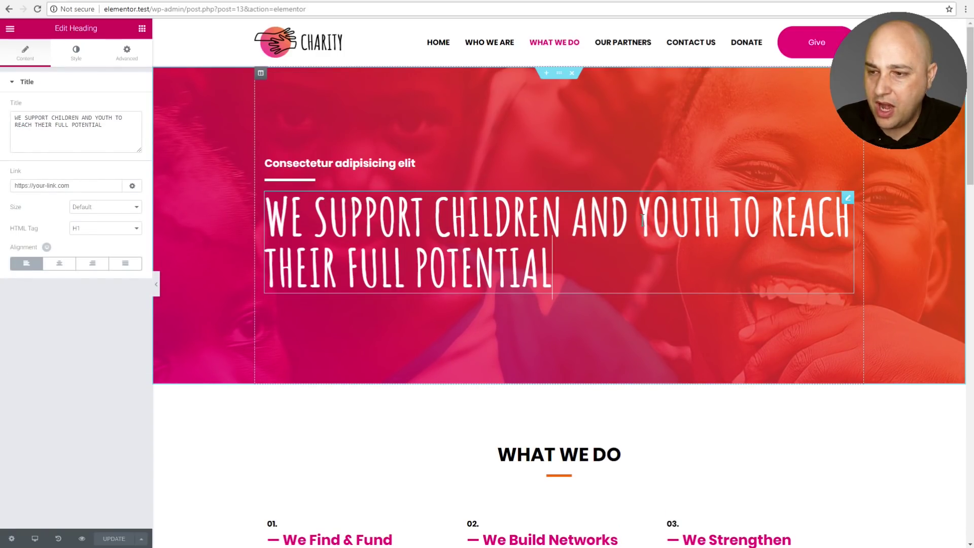
{"action": "right_click", "coordinate": [583, 213]}
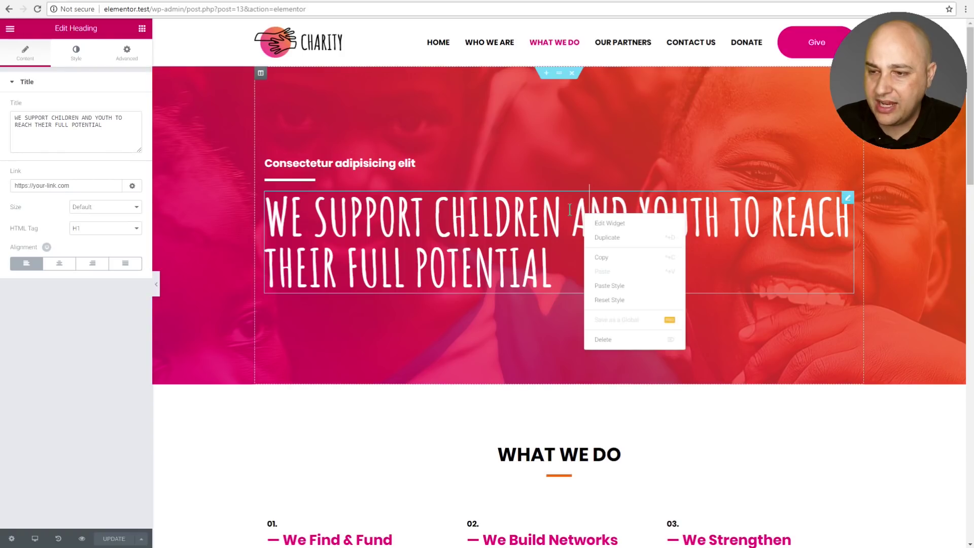
{"action": "right_click", "coordinate": [376, 163]}
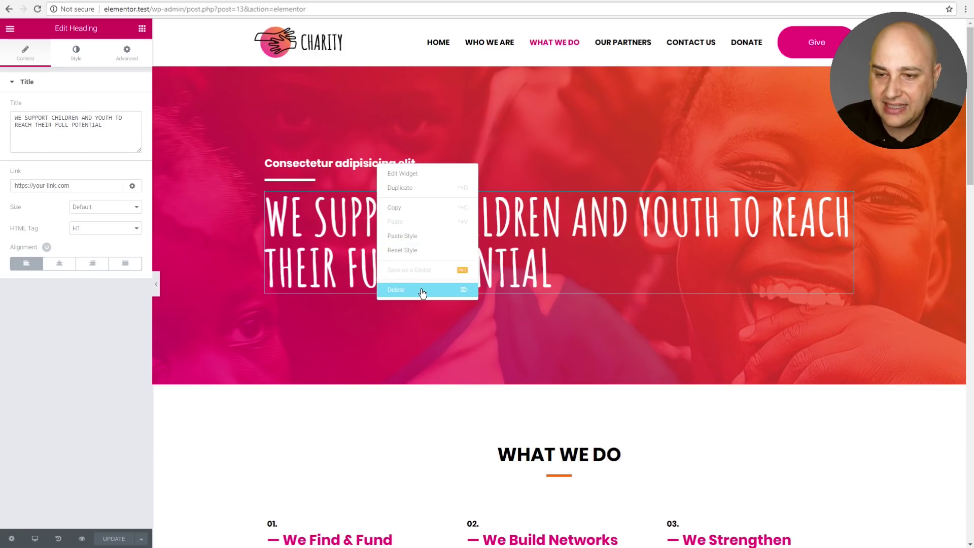
{"action": "left_click", "coordinate": [239, 184]}
{"action": "scroll", "coordinate": [237, 184], "scroll_direction": "down", "scroll_amount": 5}
{"action": "scroll", "coordinate": [241, 184], "scroll_direction": "down", "scroll_amount": 3}
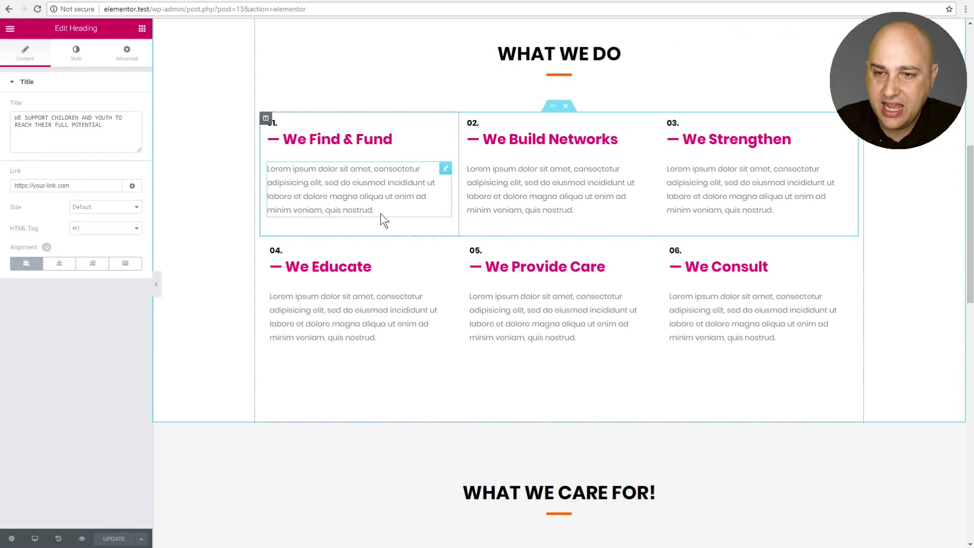
- Set the We Find & Fund heading's text colour to purple #8503ad
{"action": "left_click", "coordinate": [332, 144]}
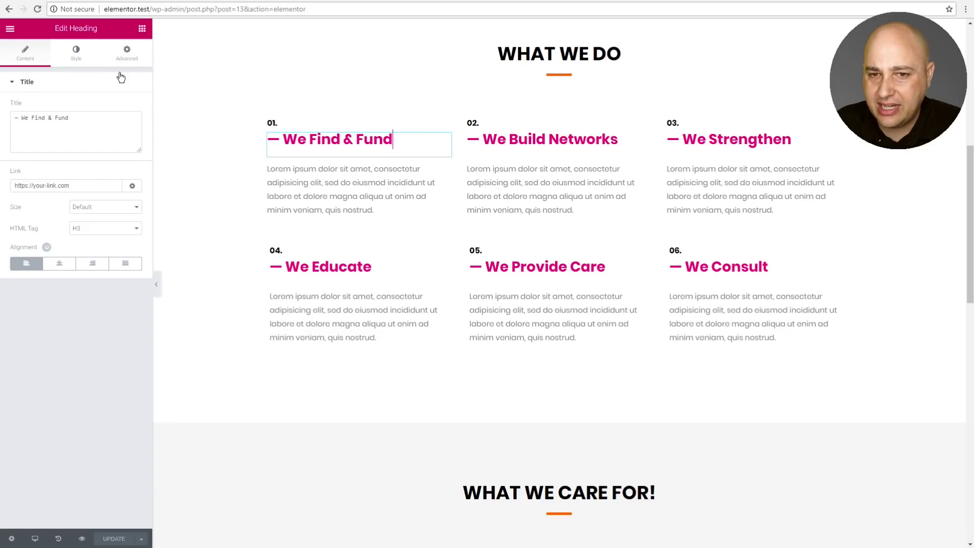
{"action": "left_click", "coordinate": [70, 62]}
{"action": "left_click", "coordinate": [128, 107]}
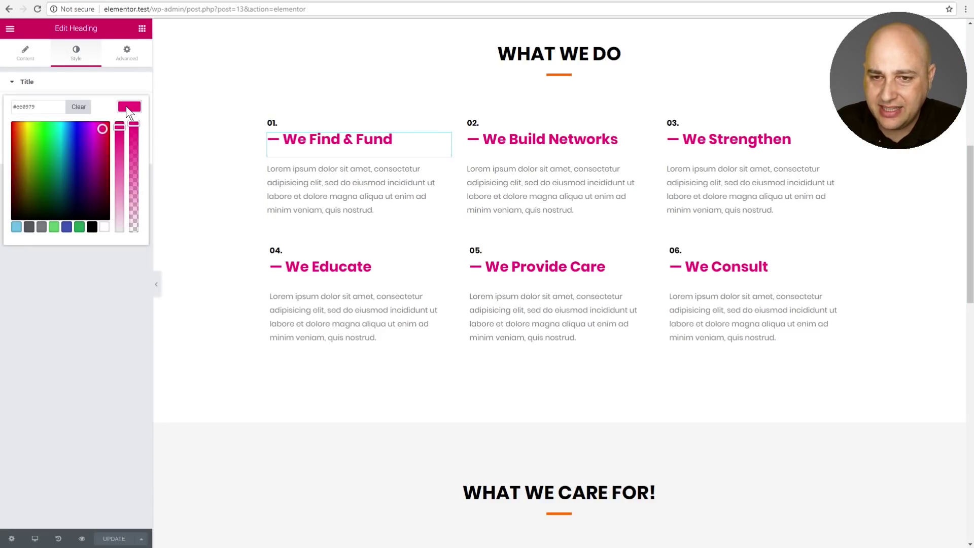
{"action": "left_click_drag", "start_coordinate": [97, 129], "coordinate": [90, 153]}
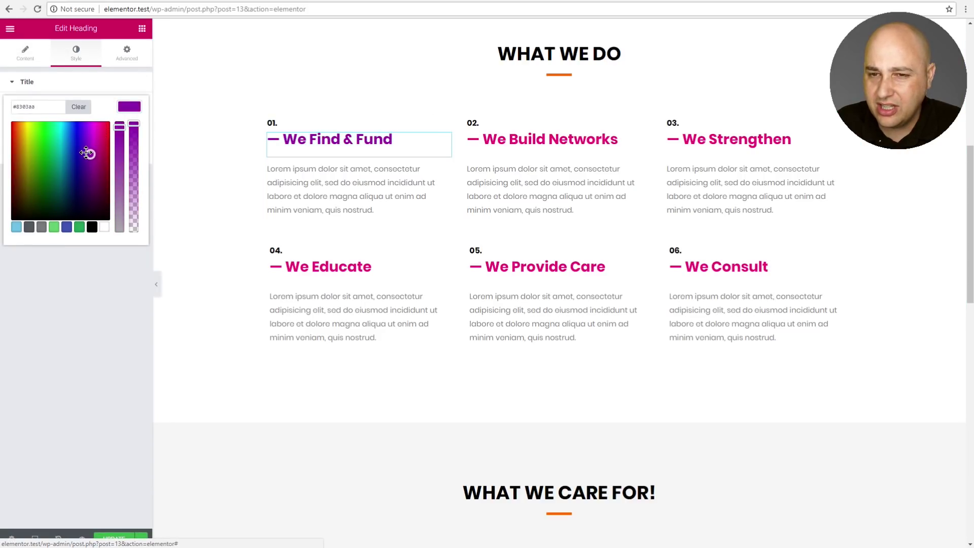
{"action": "left_click", "coordinate": [86, 81]}
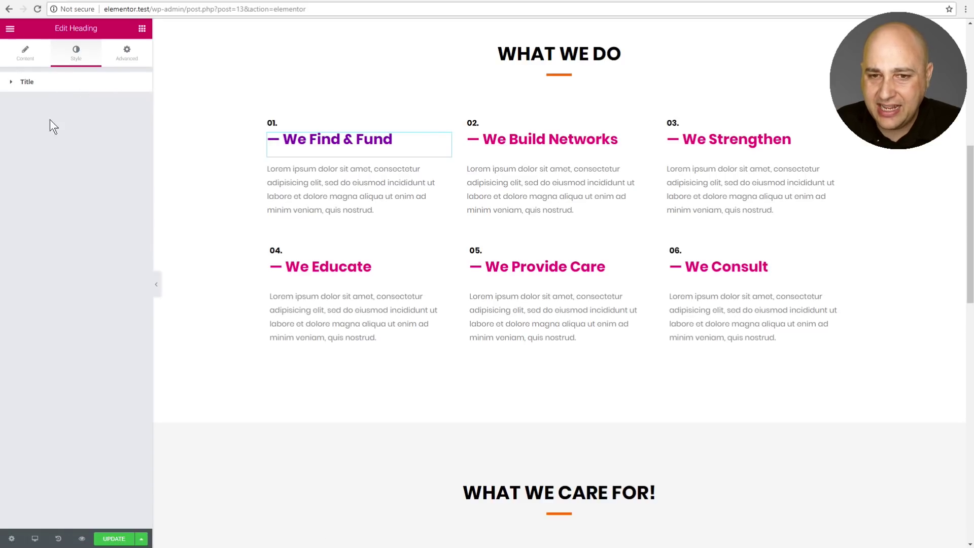
- Give the heading a text shadow with blur 10
{"action": "left_click", "coordinate": [31, 87]}
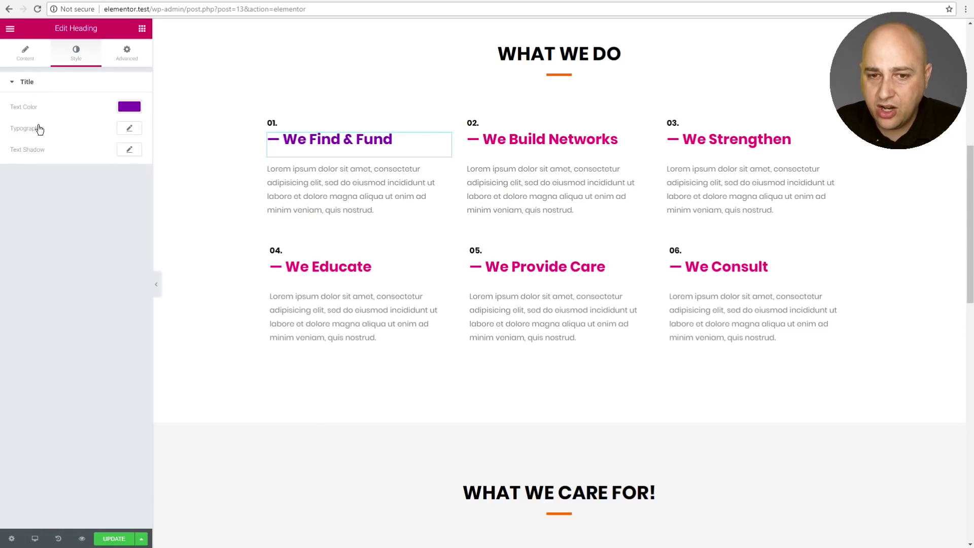
{"action": "left_click", "coordinate": [129, 149]}
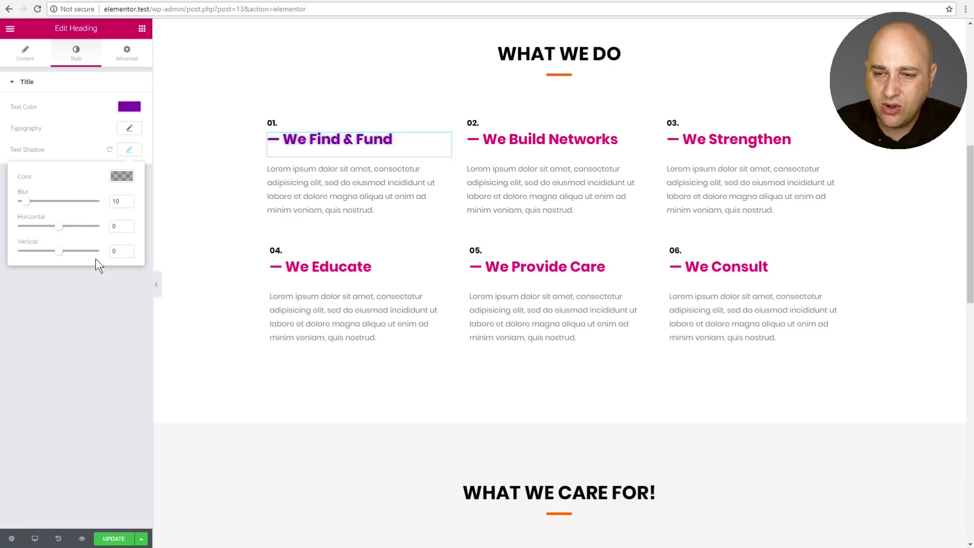
{"action": "left_click", "coordinate": [89, 318]}
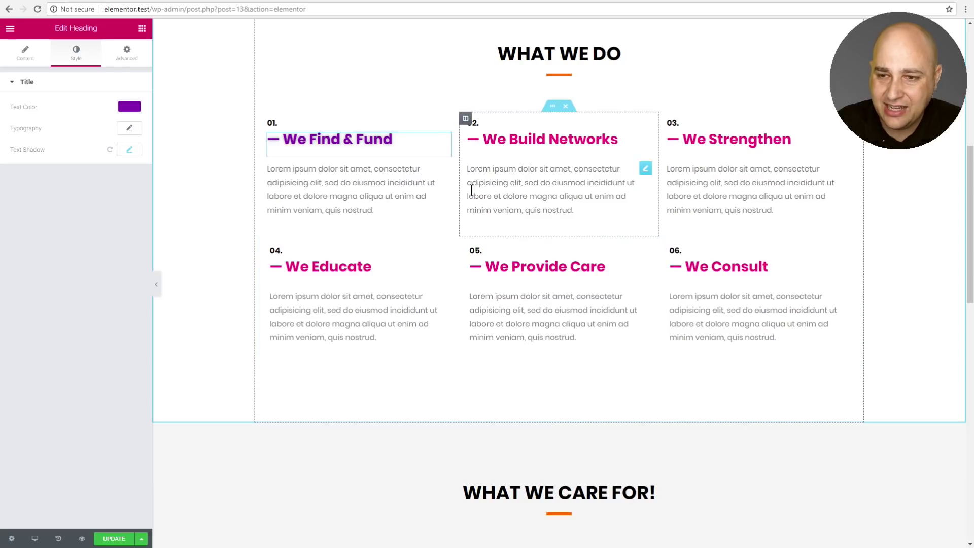
- Copy We Find & Fund and paste its style onto We Build Networks, We Strengthen and We Educate
{"action": "right_click", "coordinate": [373, 139]}
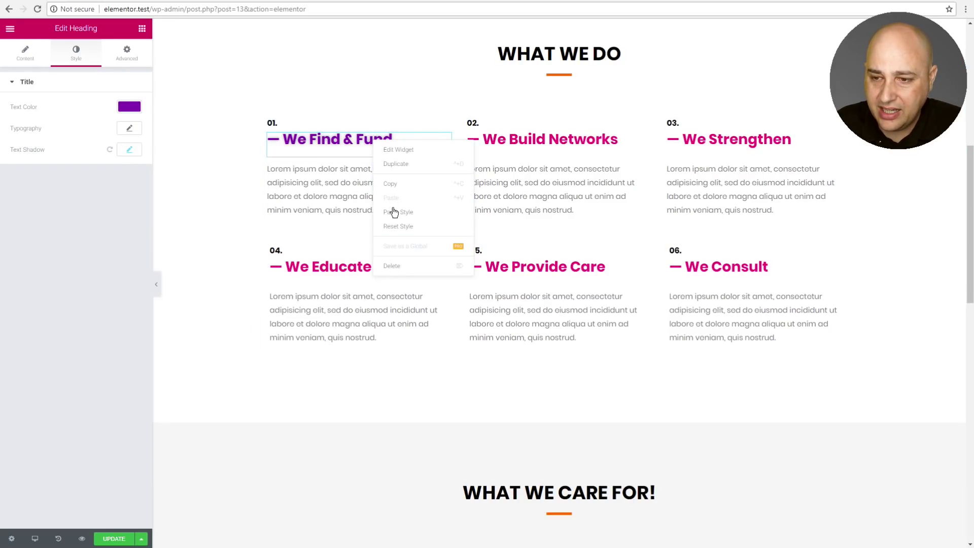
{"action": "left_click", "coordinate": [389, 184]}
{"action": "right_click", "coordinate": [517, 144]}
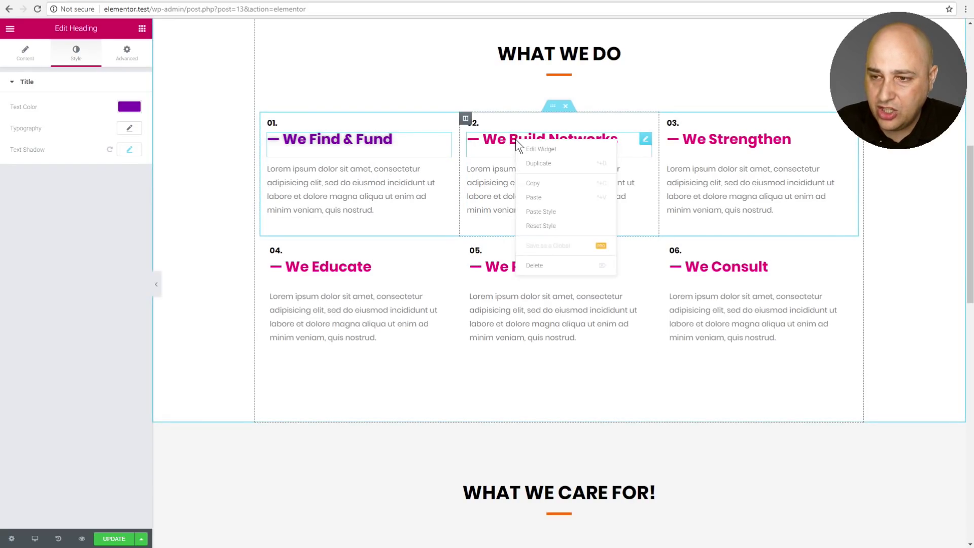
{"action": "left_click", "coordinate": [557, 212]}
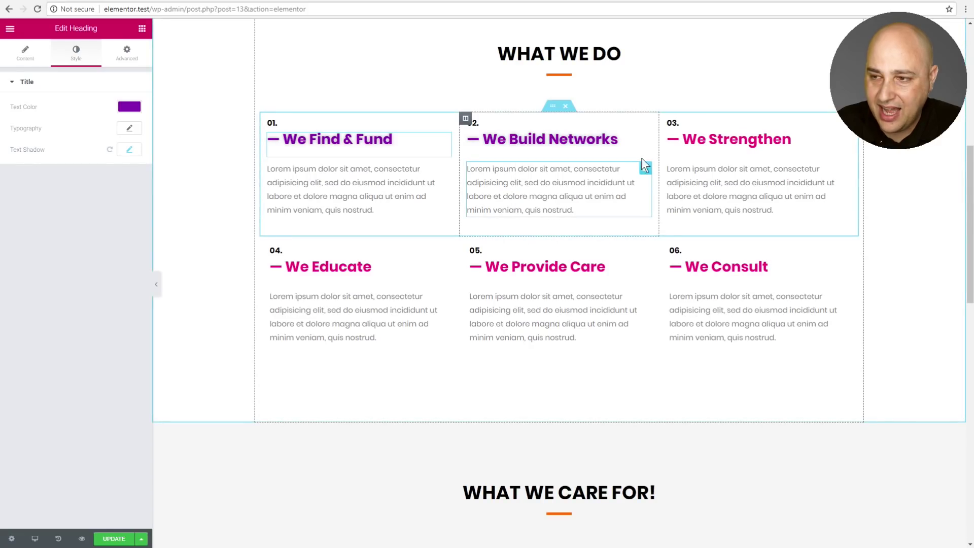
{"action": "right_click", "coordinate": [693, 144]}
{"action": "left_click", "coordinate": [734, 217]}
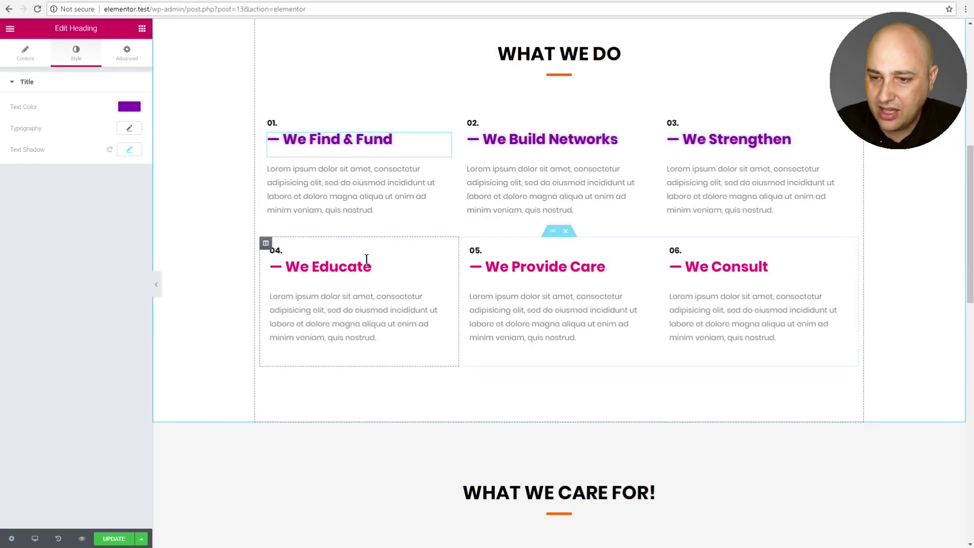
{"action": "right_click", "coordinate": [354, 271]}
{"action": "left_click", "coordinate": [412, 338]}
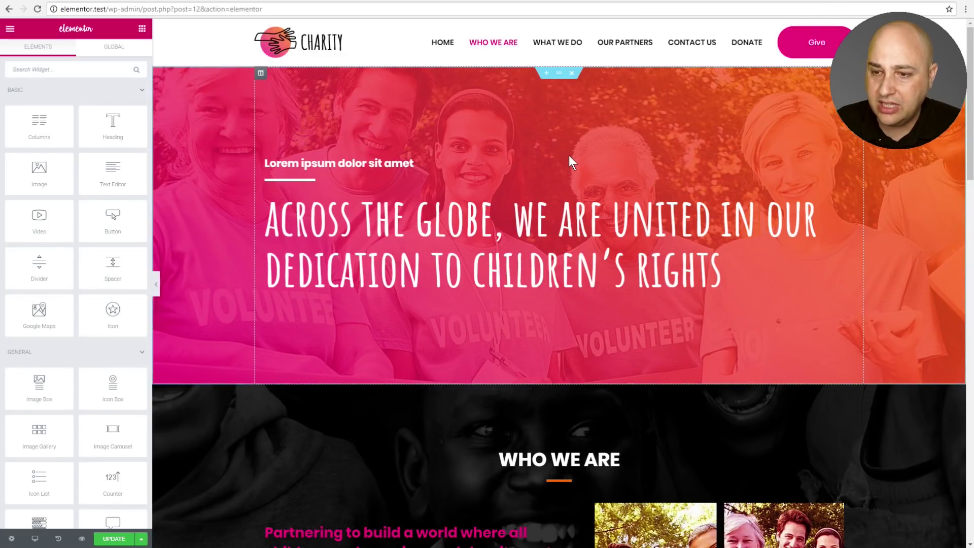
- Paste the purple style onto the other page's Our Mission heading, then return to What We Do
{"action": "scroll", "coordinate": [563, 156], "scroll_direction": "down", "scroll_amount": 12}
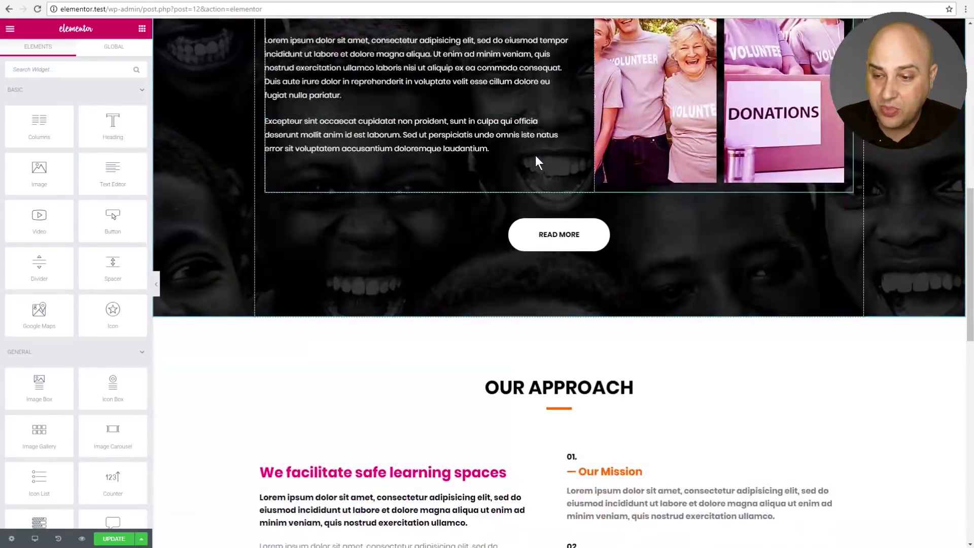
{"action": "scroll", "coordinate": [536, 156], "scroll_direction": "up", "scroll_amount": 1}
{"action": "scroll", "coordinate": [581, 102], "scroll_direction": "up", "scroll_amount": 2}
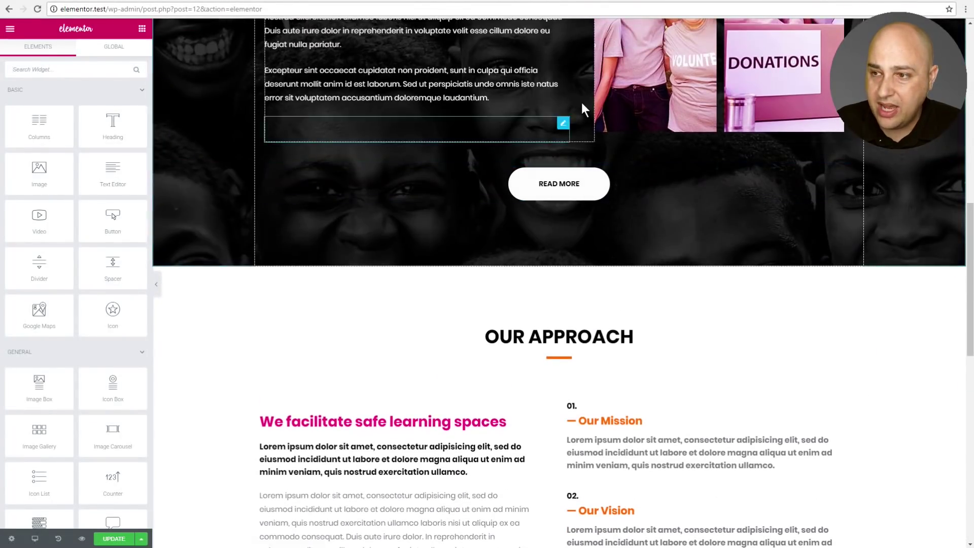
{"action": "scroll", "coordinate": [480, 175], "scroll_direction": "down", "scroll_amount": 4}
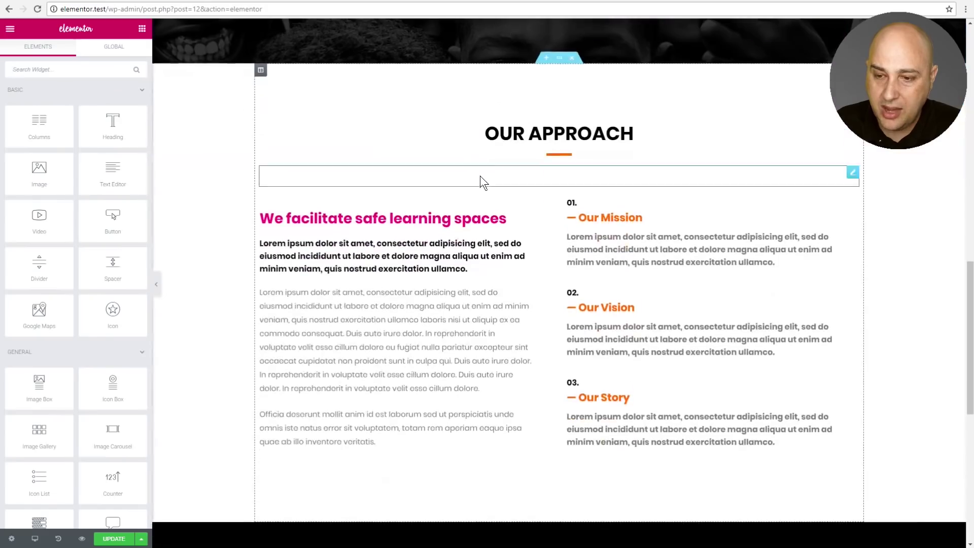
{"action": "right_click", "coordinate": [631, 218]}
{"action": "left_click", "coordinate": [676, 289]}
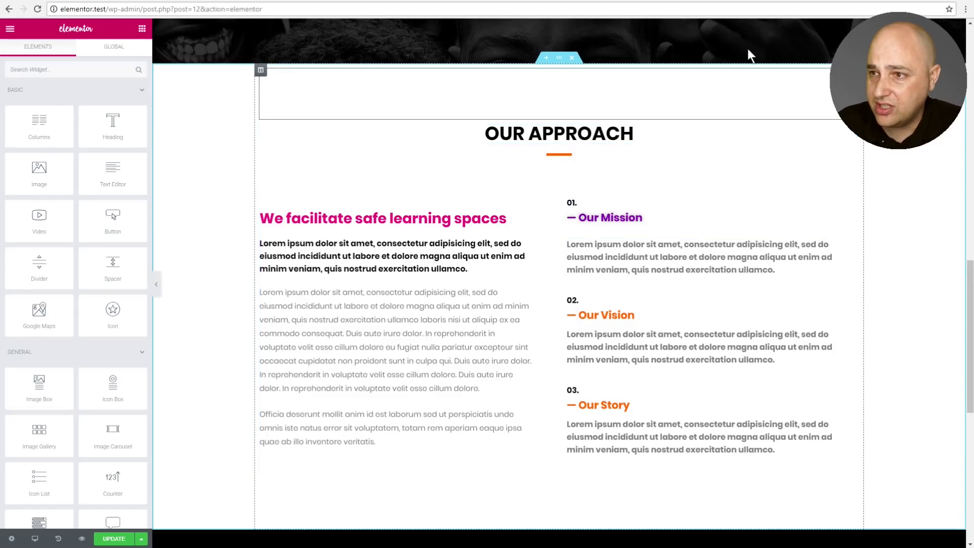
{"action": "left_click", "coordinate": [741, 2]}
- Copy the What We Do section and paste it onto the Our Approach page
{"action": "scroll", "coordinate": [567, 174], "scroll_direction": "up", "scroll_amount": 3}
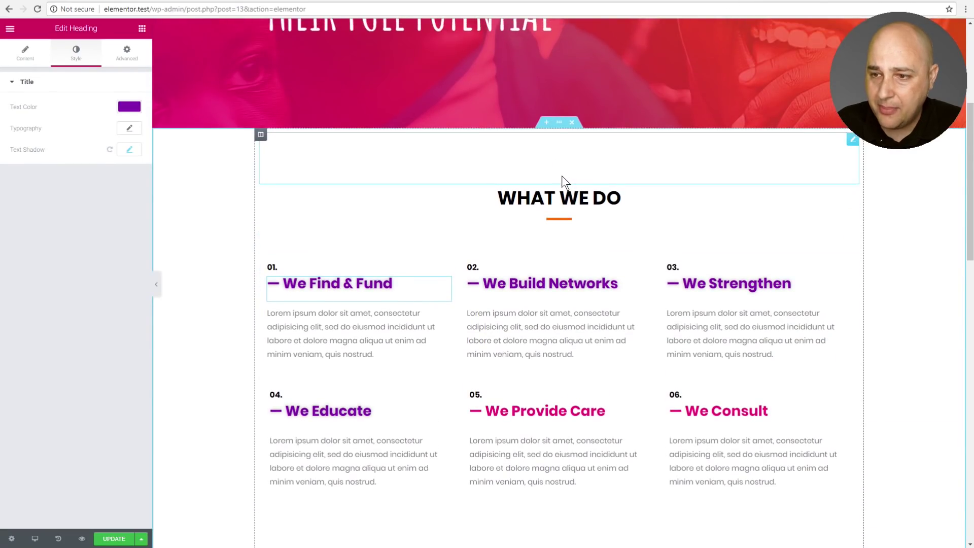
{"action": "scroll", "coordinate": [562, 176], "scroll_direction": "down", "scroll_amount": 10}
{"action": "scroll", "coordinate": [562, 176], "scroll_direction": "down", "scroll_amount": 5}
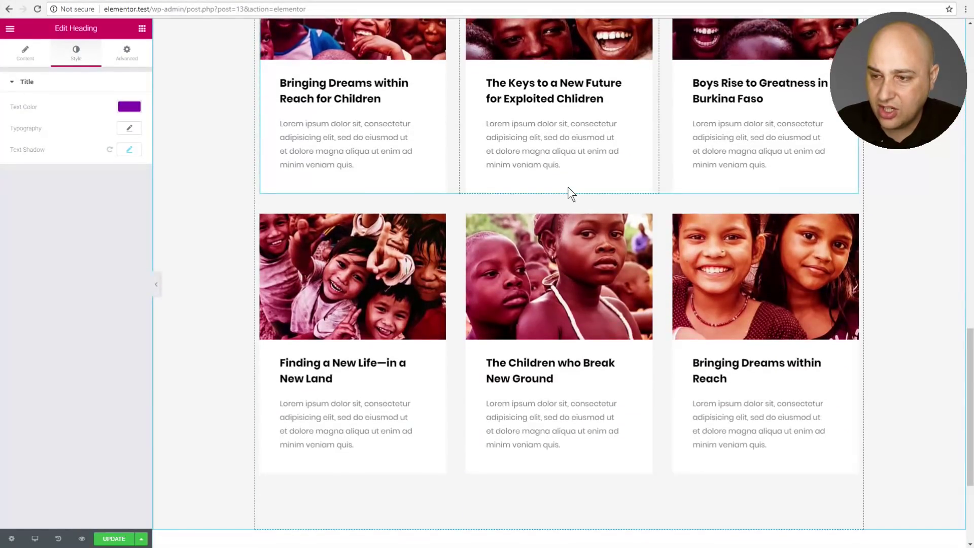
{"action": "scroll", "coordinate": [567, 186], "scroll_direction": "up", "scroll_amount": 9}
{"action": "scroll", "coordinate": [565, 183], "scroll_direction": "up", "scroll_amount": 5}
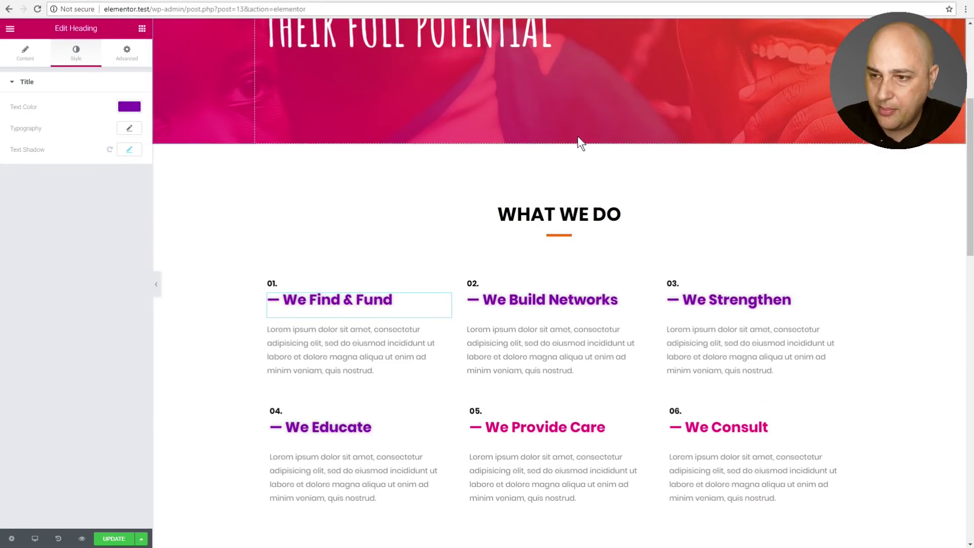
{"action": "right_click", "coordinate": [557, 139]}
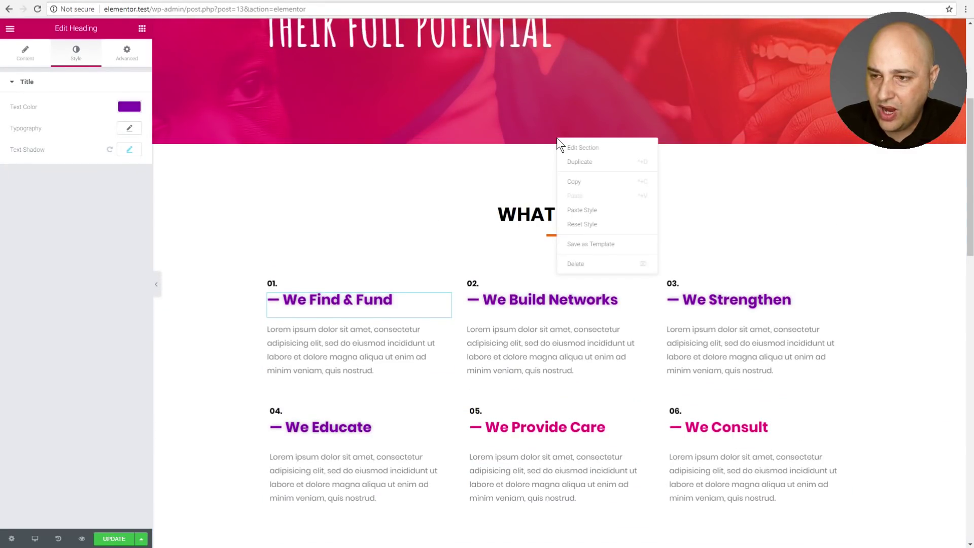
{"action": "left_click", "coordinate": [600, 181]}
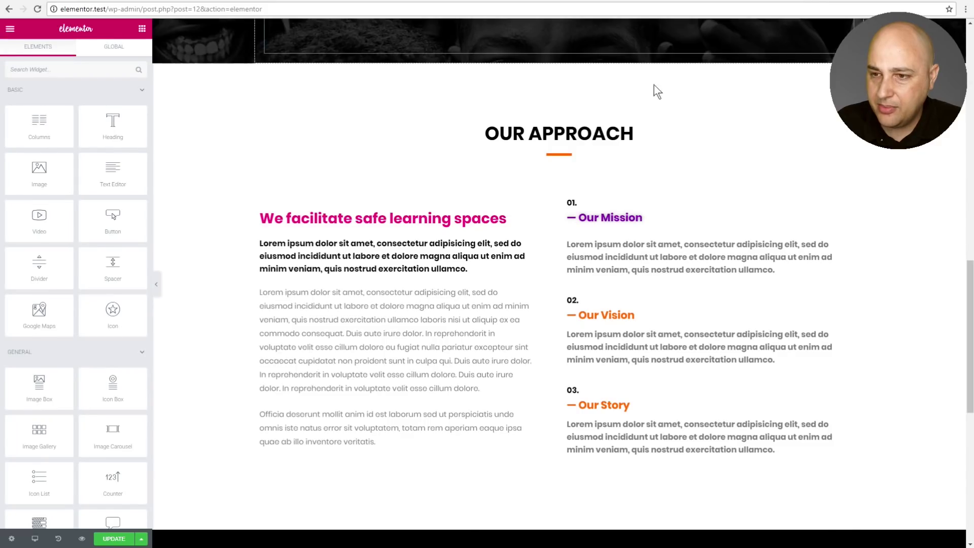
{"action": "scroll", "coordinate": [578, 172], "scroll_direction": "up", "scroll_amount": 3}
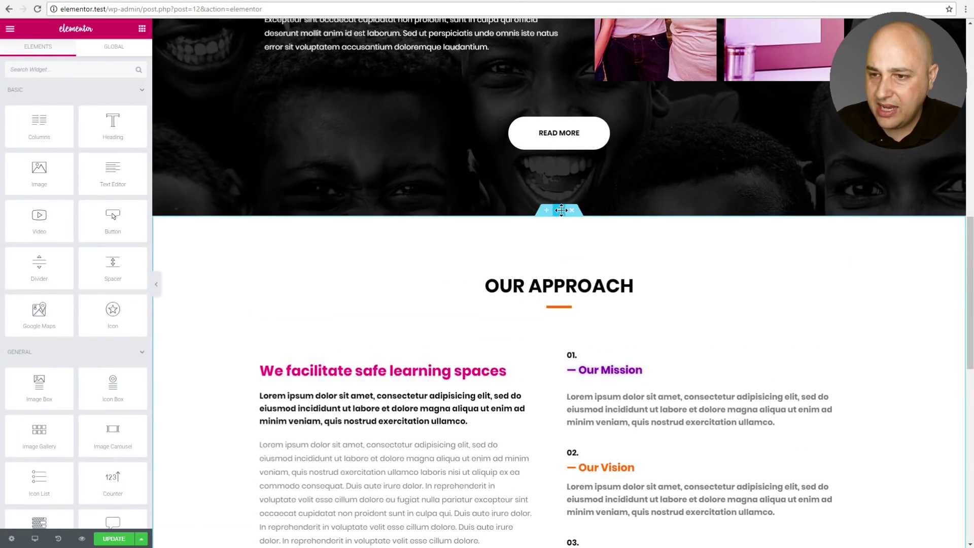
{"action": "right_click", "coordinate": [562, 213]}
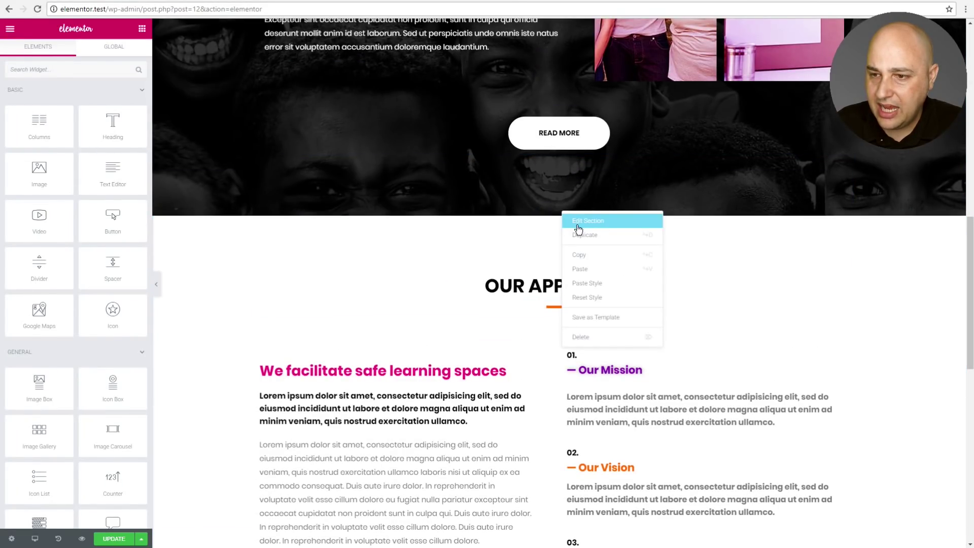
{"action": "left_click", "coordinate": [606, 277]}
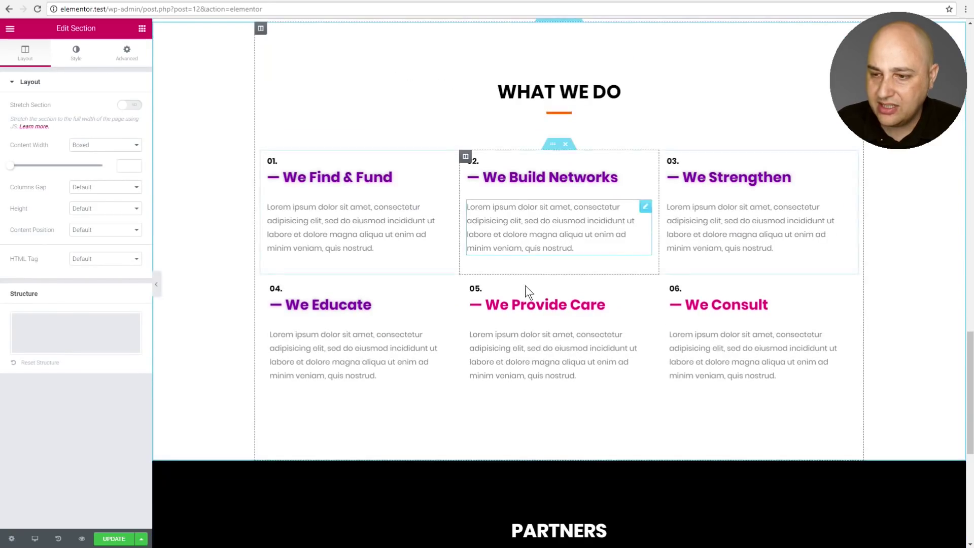
- Move the pasted WHAT WE DO section above OUR APPROACH and clear the text selection
{"action": "scroll", "coordinate": [528, 218], "scroll_direction": "up", "scroll_amount": 5}
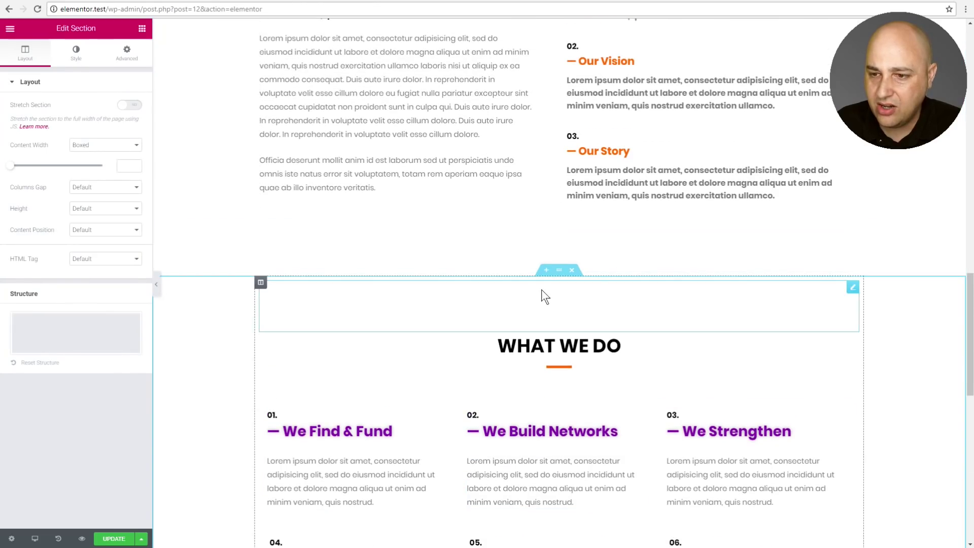
{"action": "left_click_drag", "start_coordinate": [546, 274], "coordinate": [516, 166]}
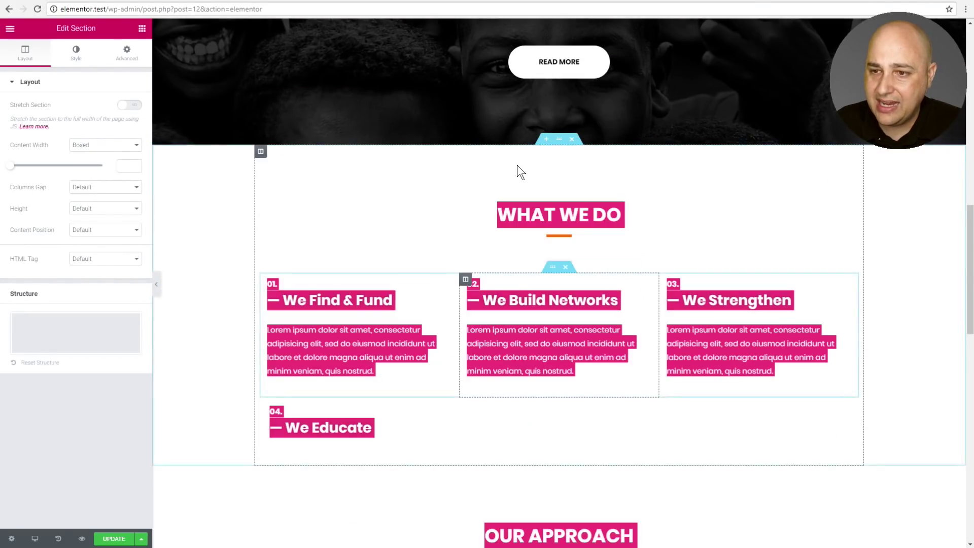
{"action": "left_click", "coordinate": [365, 233]}
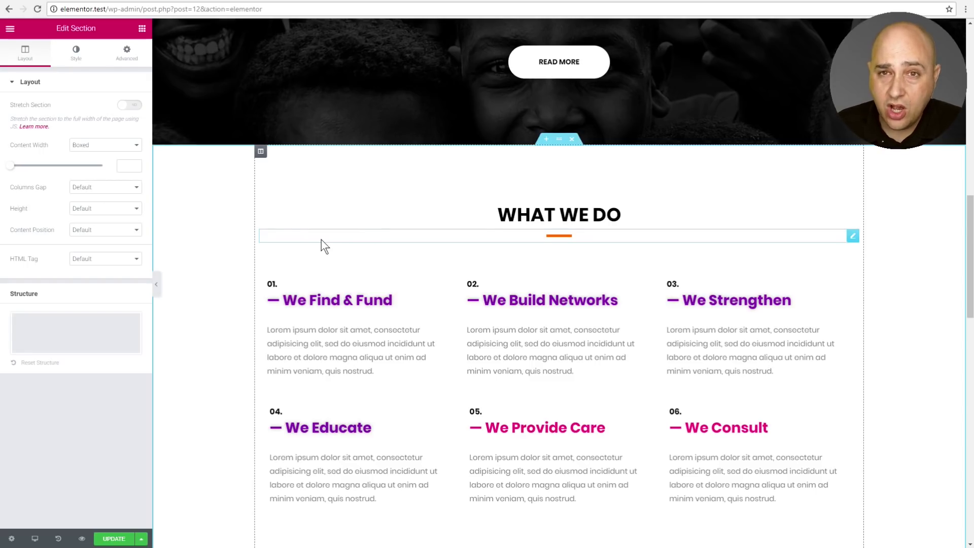
{"action": "scroll", "coordinate": [321, 239], "scroll_direction": "down", "scroll_amount": 4}
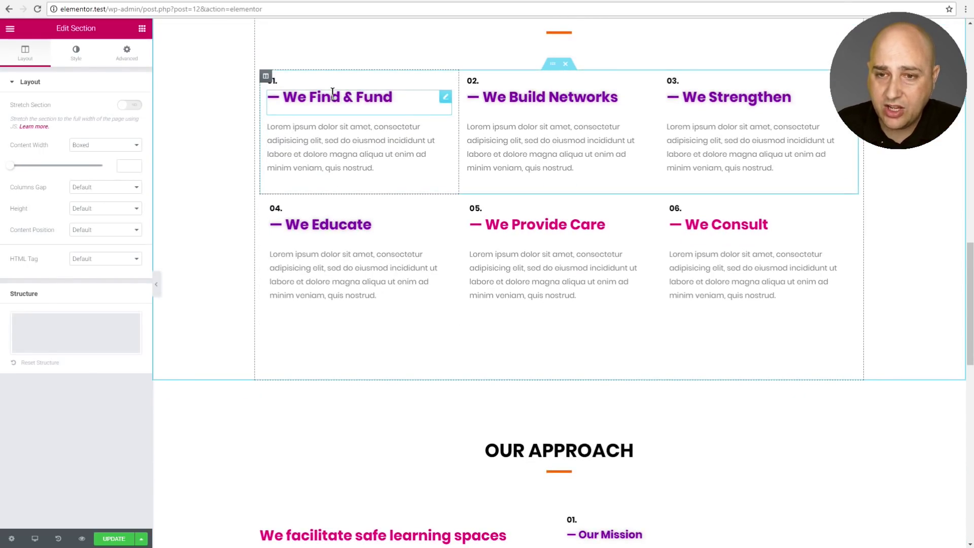
- Reset We Find & Fund's style, then paste We Provide Care's pink style onto it
{"action": "right_click", "coordinate": [332, 93]}
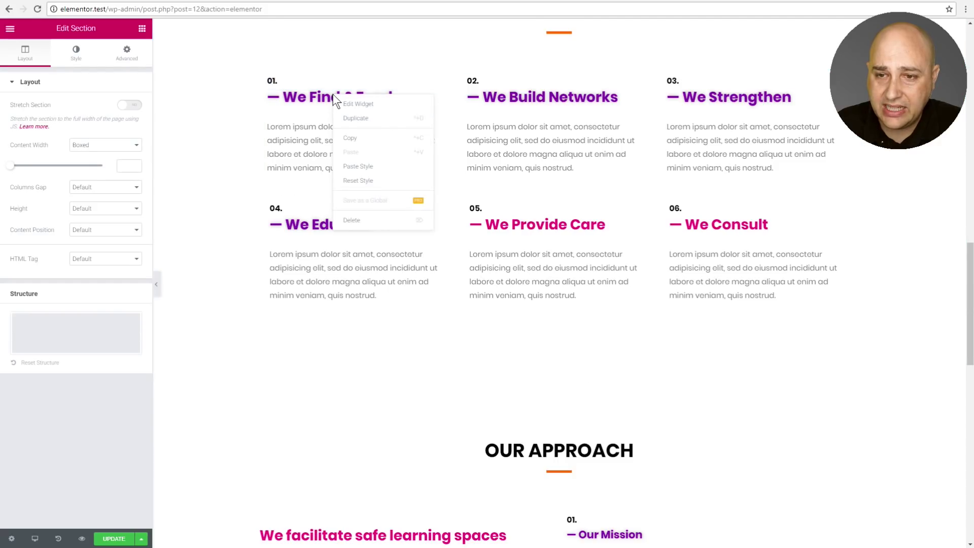
{"action": "left_click", "coordinate": [355, 181]}
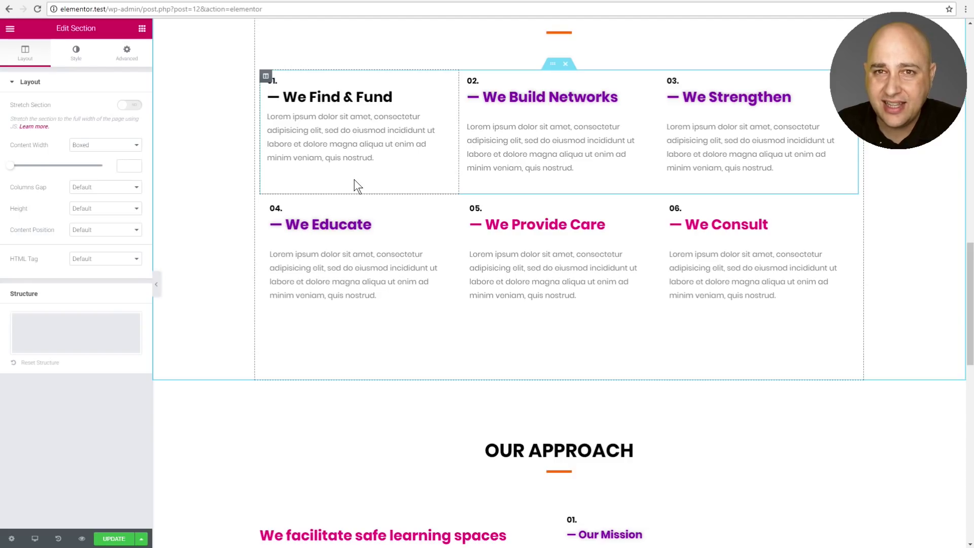
{"action": "right_click", "coordinate": [528, 228]}
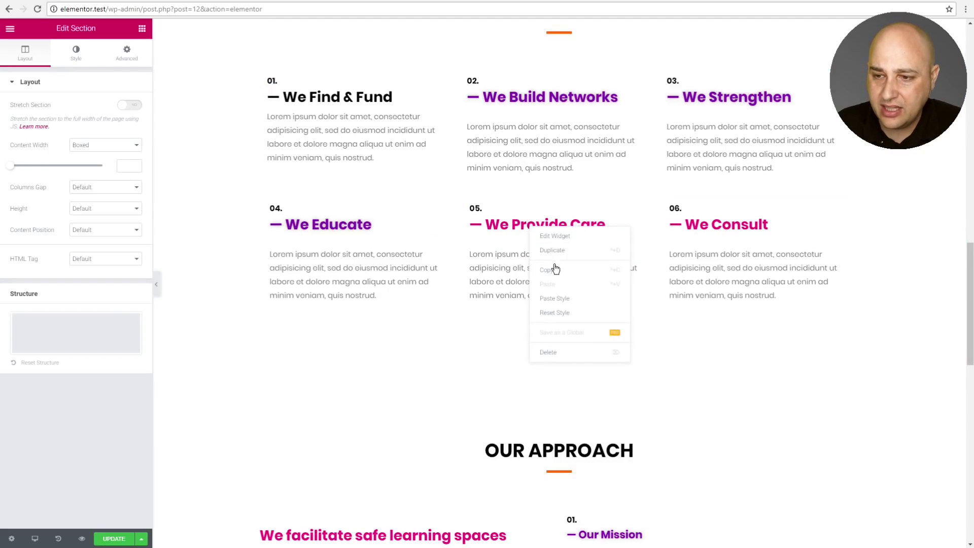
{"action": "left_click", "coordinate": [553, 270]}
{"action": "right_click", "coordinate": [364, 97]}
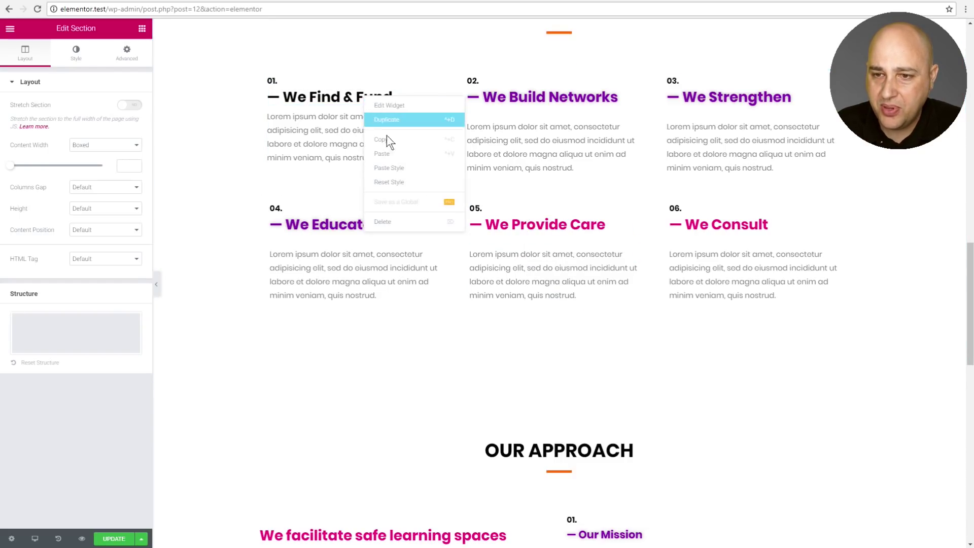
{"action": "left_click", "coordinate": [403, 168]}
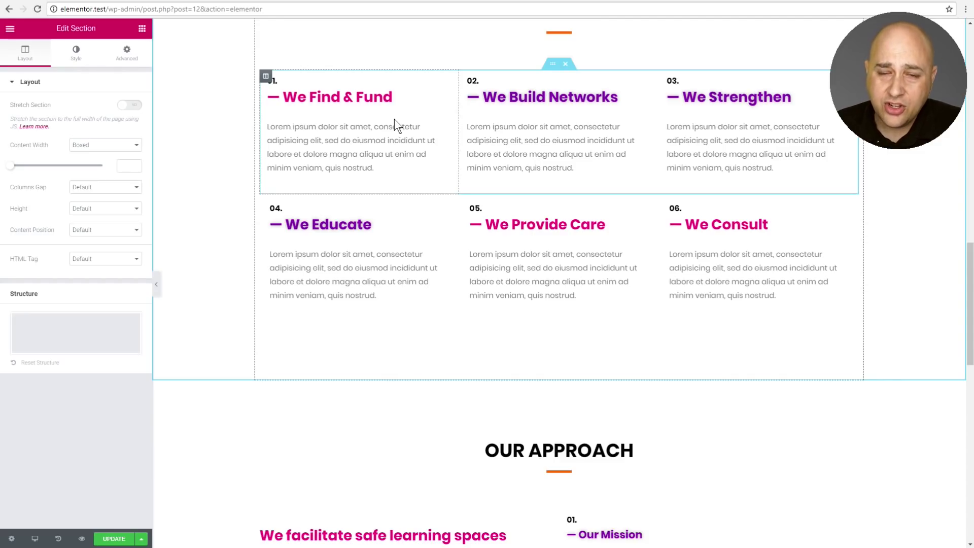
{"action": "scroll", "coordinate": [394, 118], "scroll_direction": "up", "scroll_amount": 4}
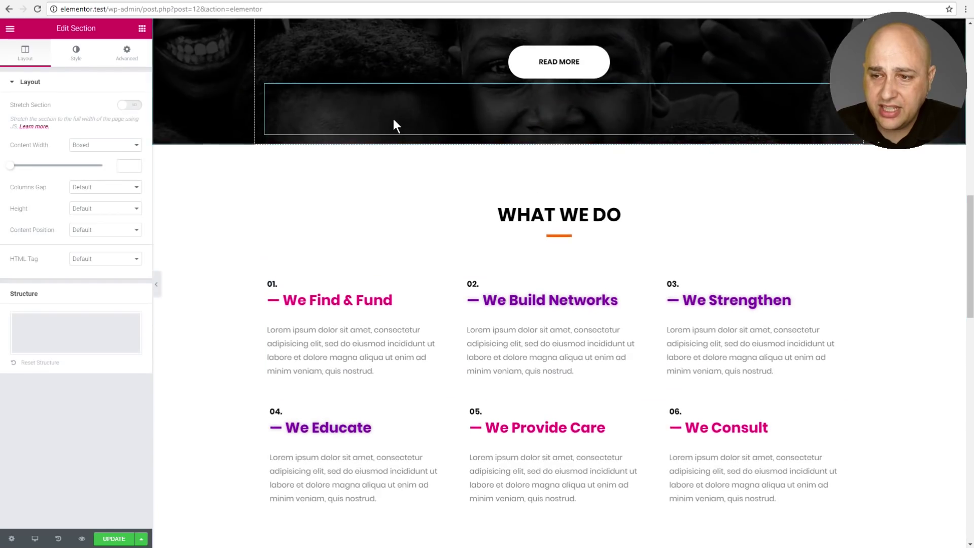
- Add a YouTube Video widget above the services row and turn on modest branding
{"action": "scroll", "coordinate": [394, 120], "scroll_direction": "down", "scroll_amount": 3}
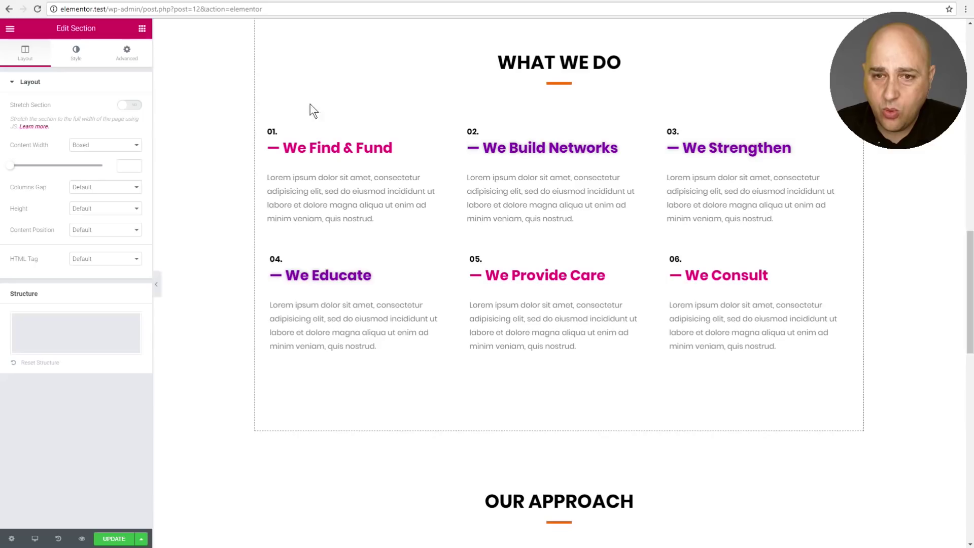
{"action": "left_click", "coordinate": [142, 29]}
{"action": "left_click_drag", "start_coordinate": [38, 218], "coordinate": [552, 97]}
{"action": "left_click", "coordinate": [106, 107]}
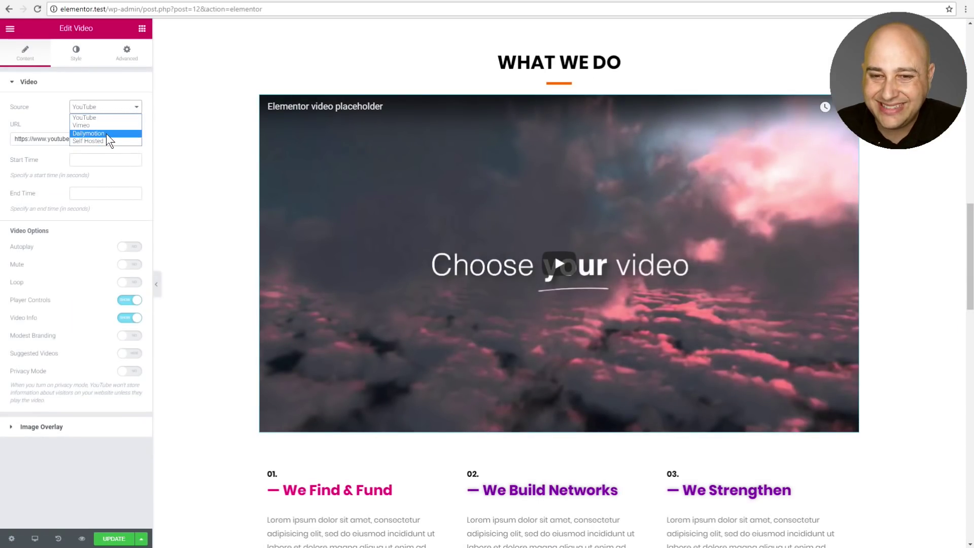
{"action": "left_click", "coordinate": [50, 110]}
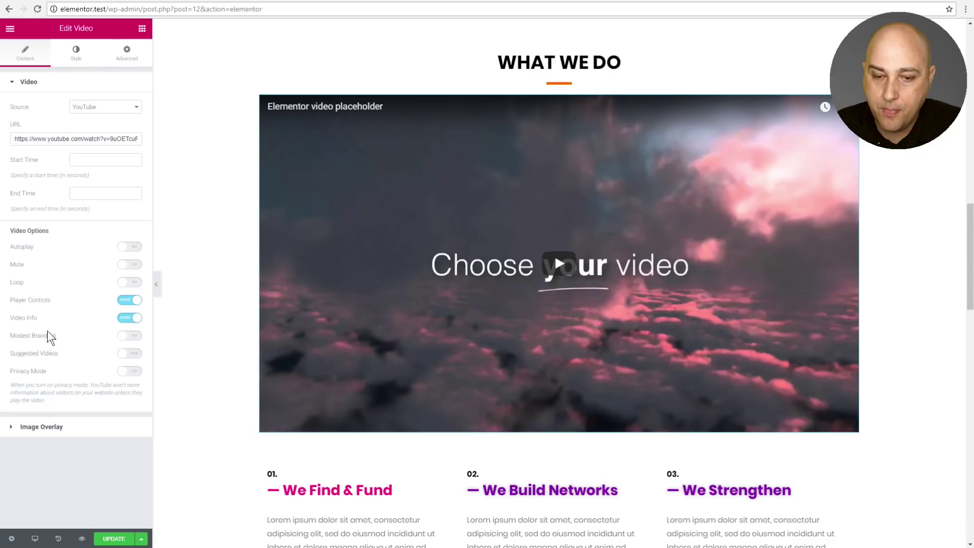
{"action": "left_click", "coordinate": [130, 336]}
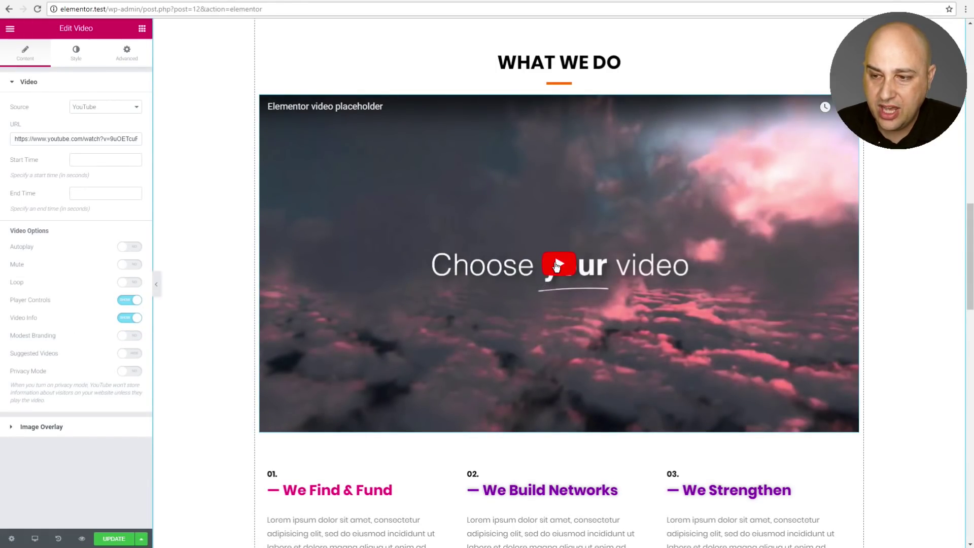
{"action": "left_click", "coordinate": [557, 267]}
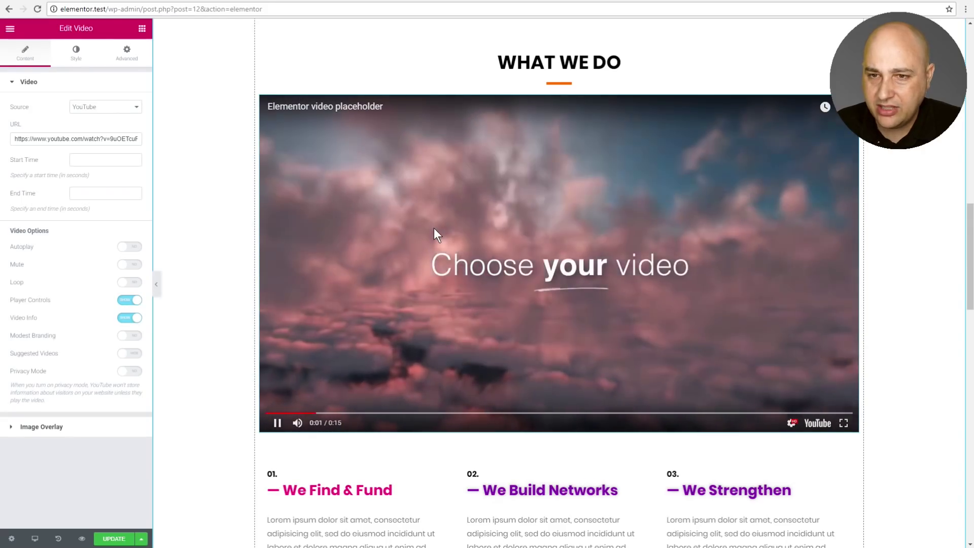
{"action": "left_click", "coordinate": [130, 336]}
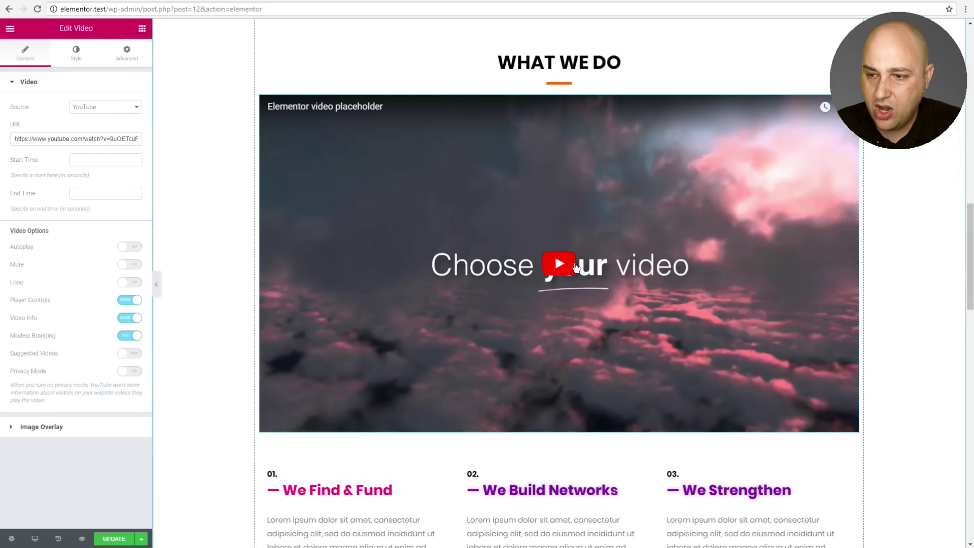
{"action": "left_click", "coordinate": [561, 268]}
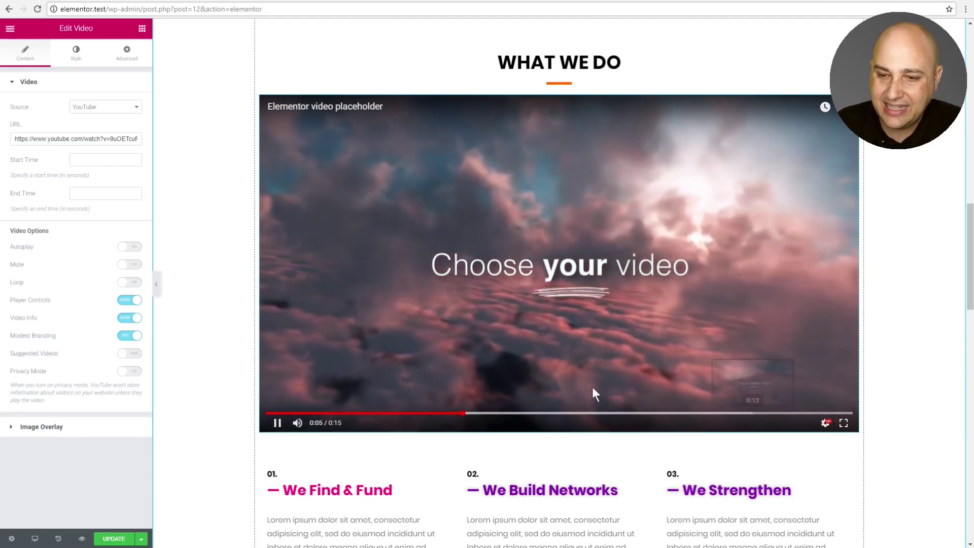
{"action": "left_click", "coordinate": [121, 337]}
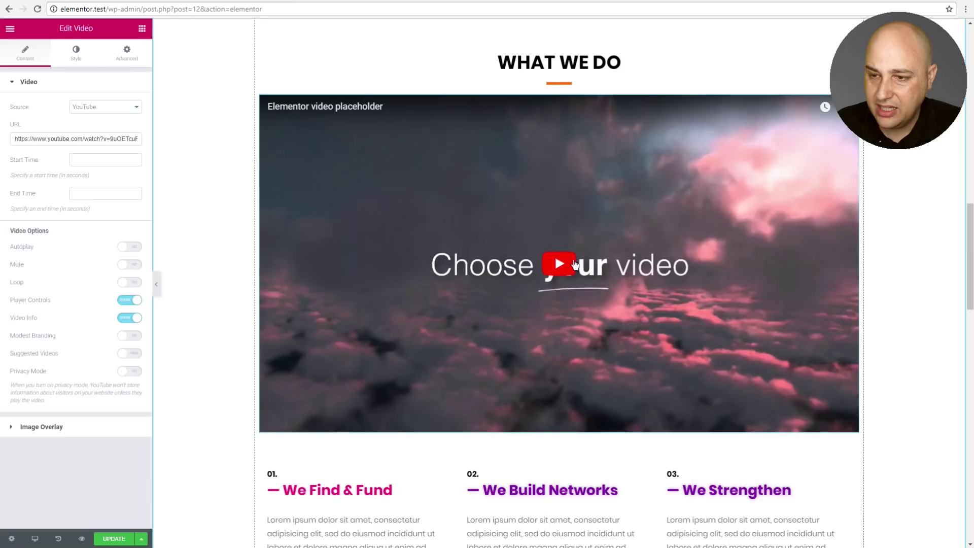
{"action": "left_click", "coordinate": [572, 265]}
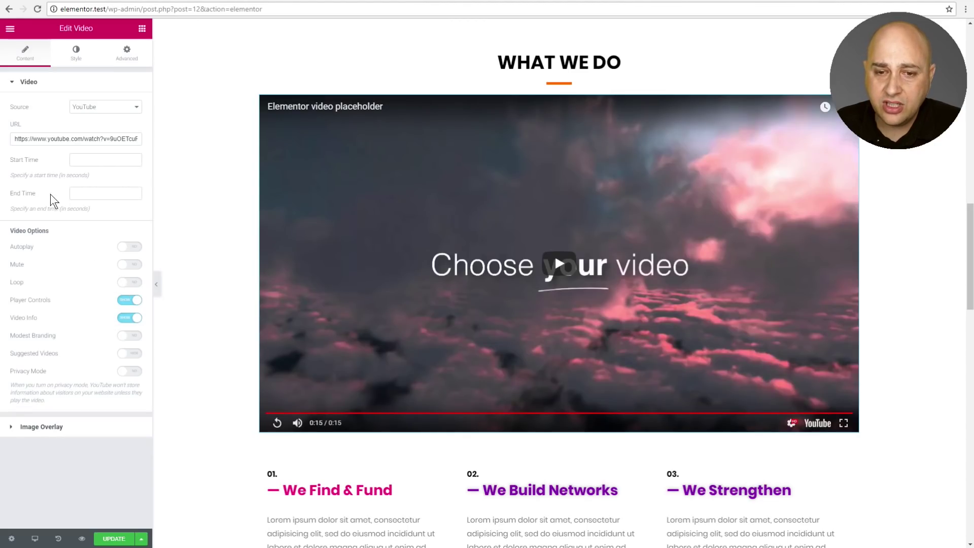
- Select the Start Time field, then switch the video source to Self Hosted
{"action": "left_click", "coordinate": [84, 159]}
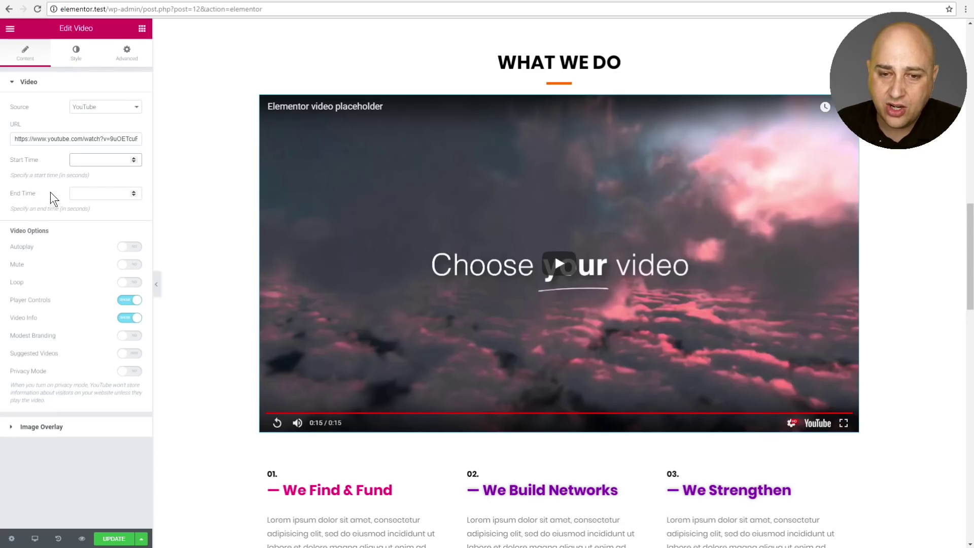
{"action": "left_click", "coordinate": [113, 107]}
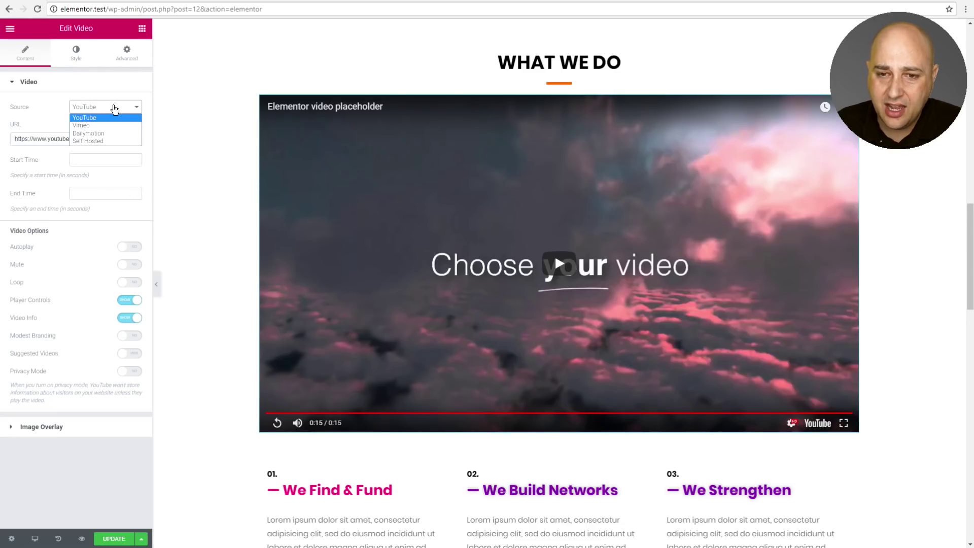
{"action": "left_click", "coordinate": [106, 140]}
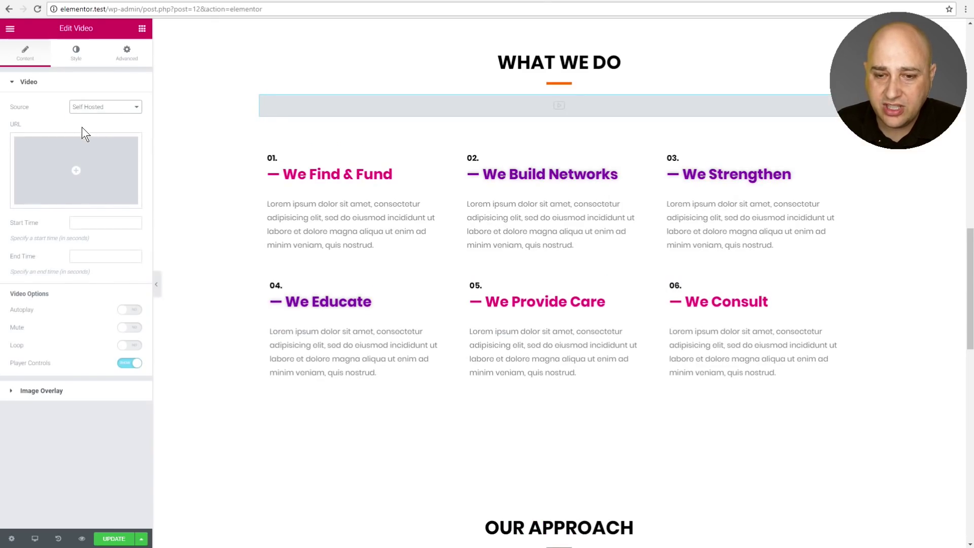